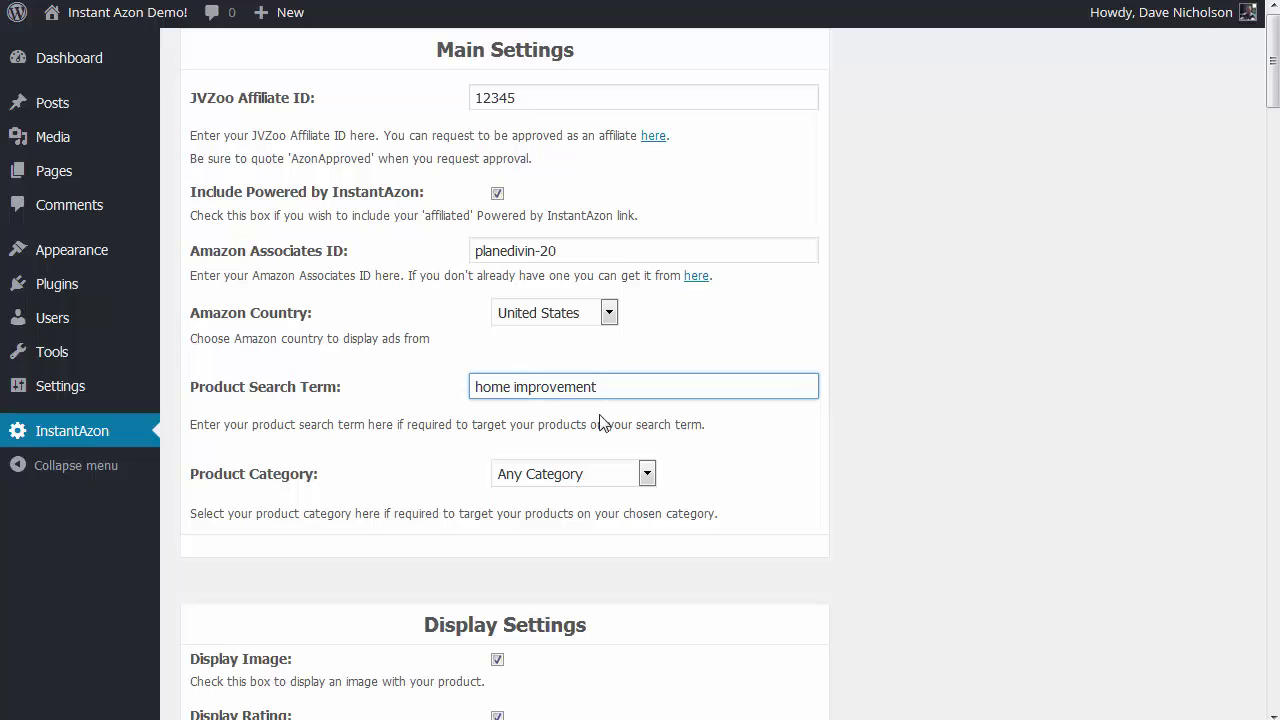
- Set the advert's product category to DVD and its display layout to 4 columns
click(594, 478)
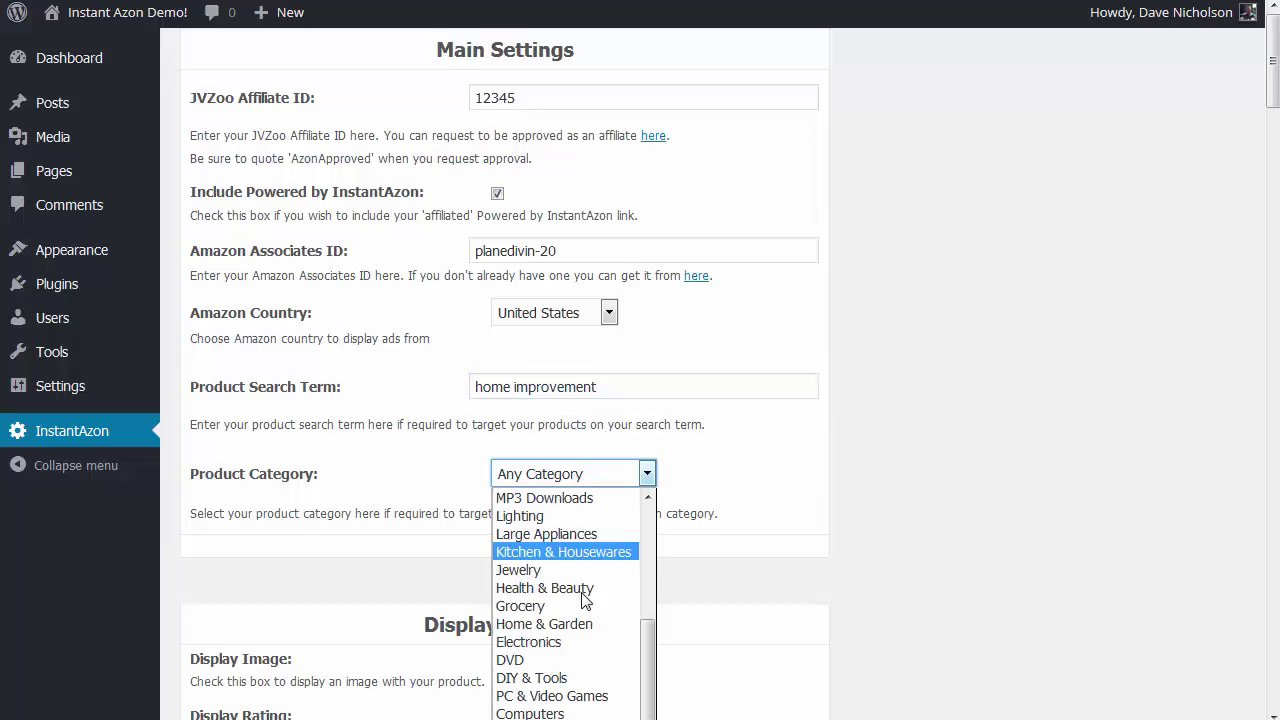
click(578, 658)
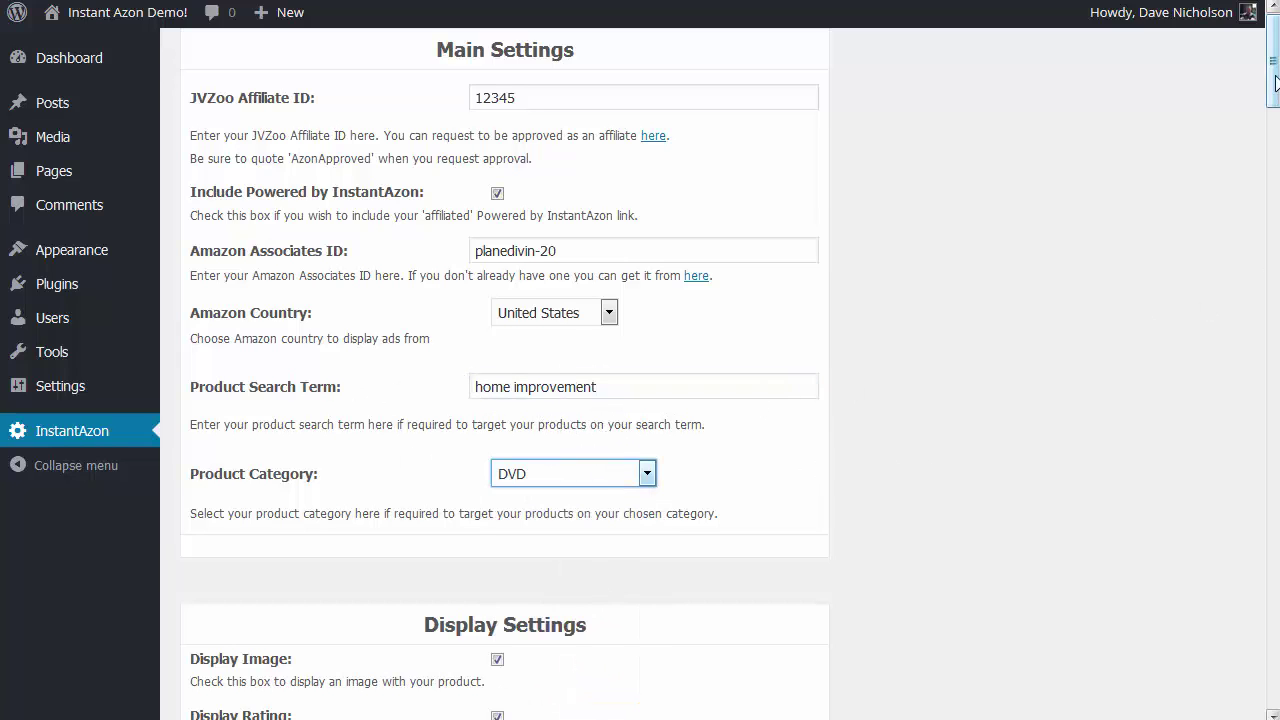
drag(1274, 58, 1273, 120)
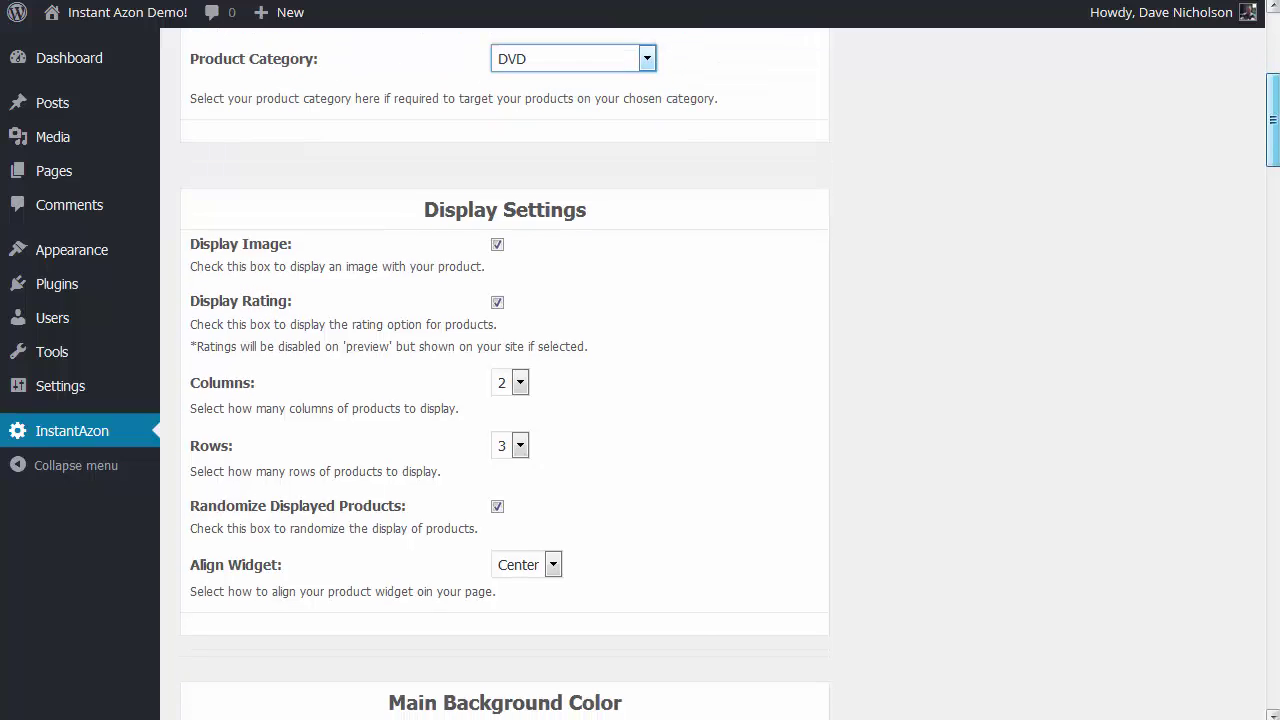
click(520, 384)
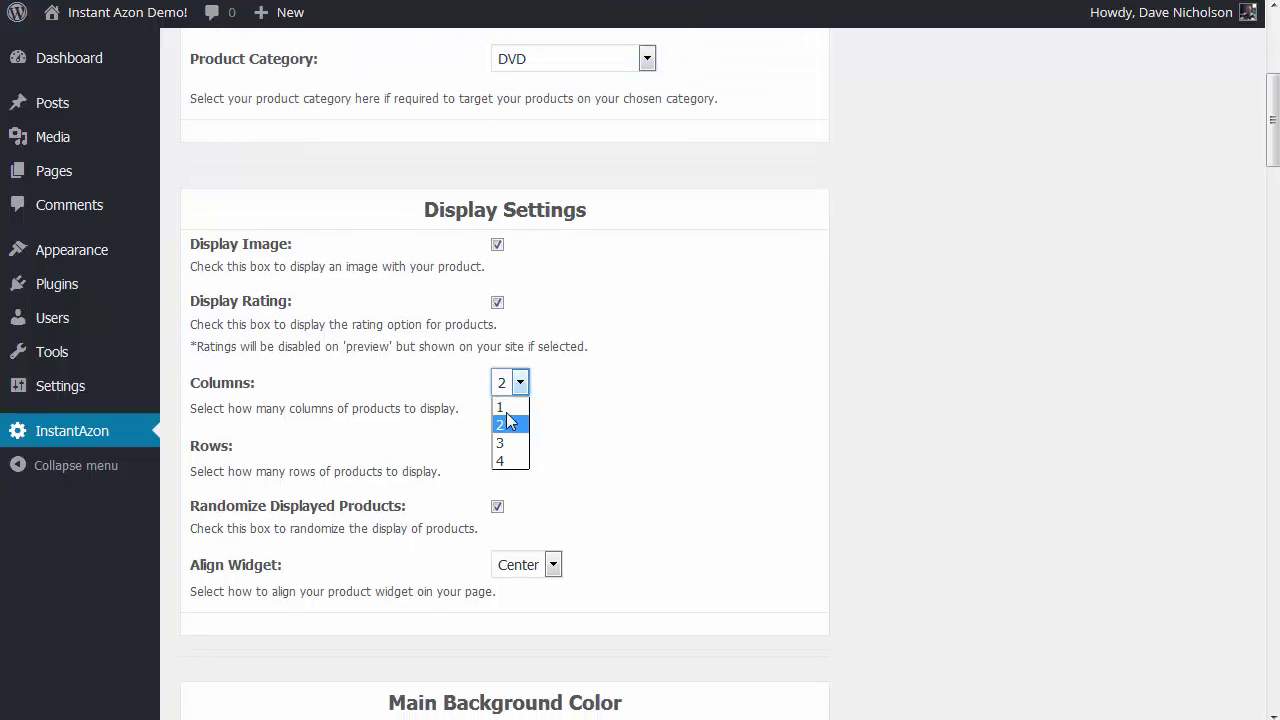
click(503, 459)
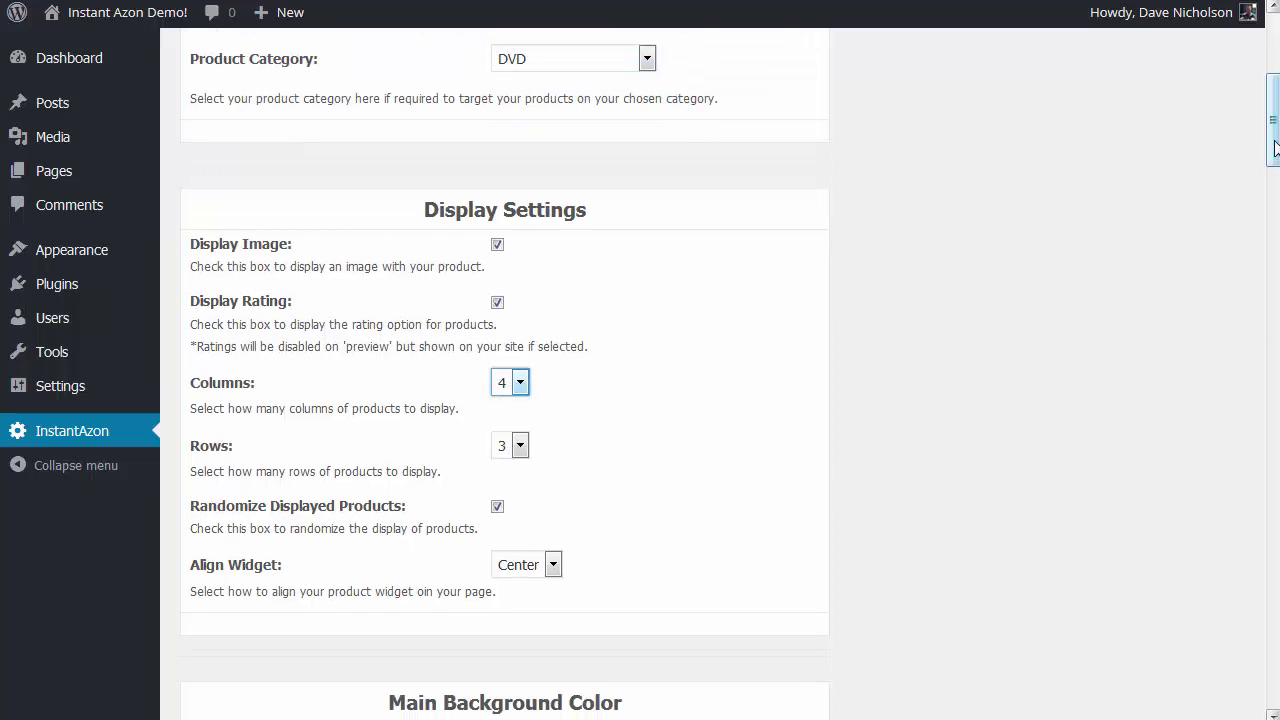
- Generate the WordPress shortcode for the DVD advert and copy it to the clipboard
drag(1275, 155, 1275, 690)
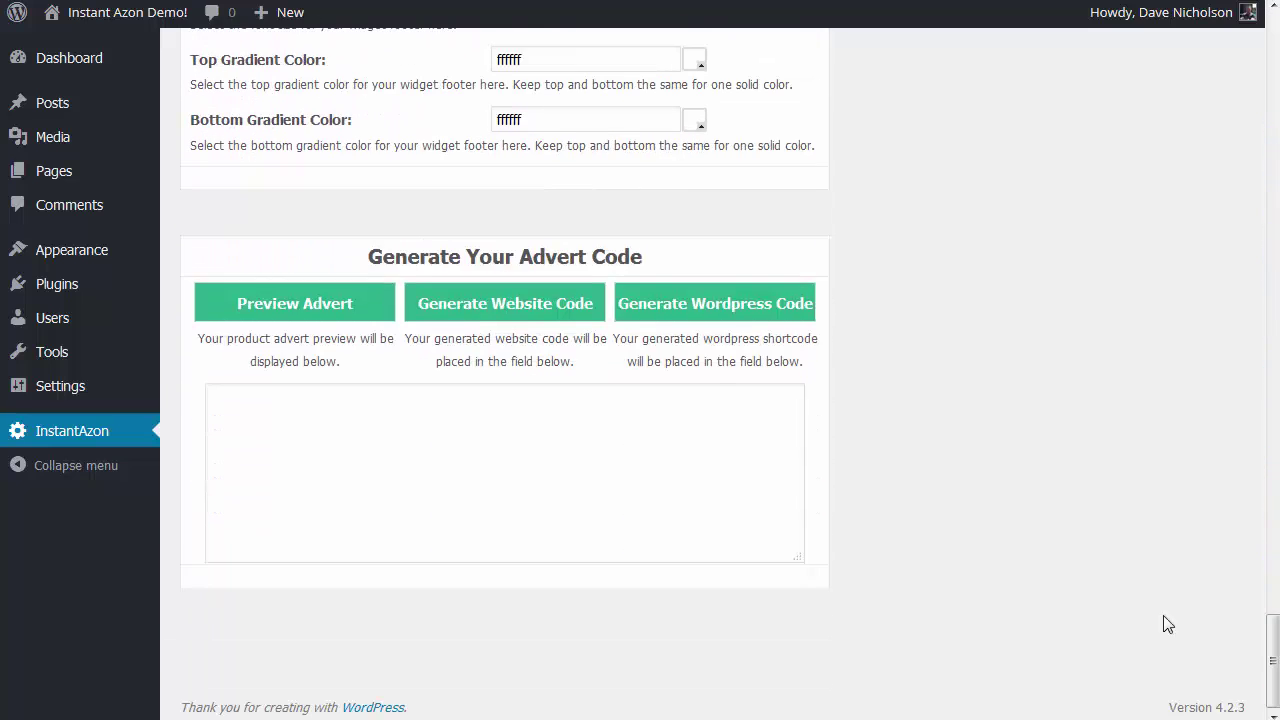
click(727, 315)
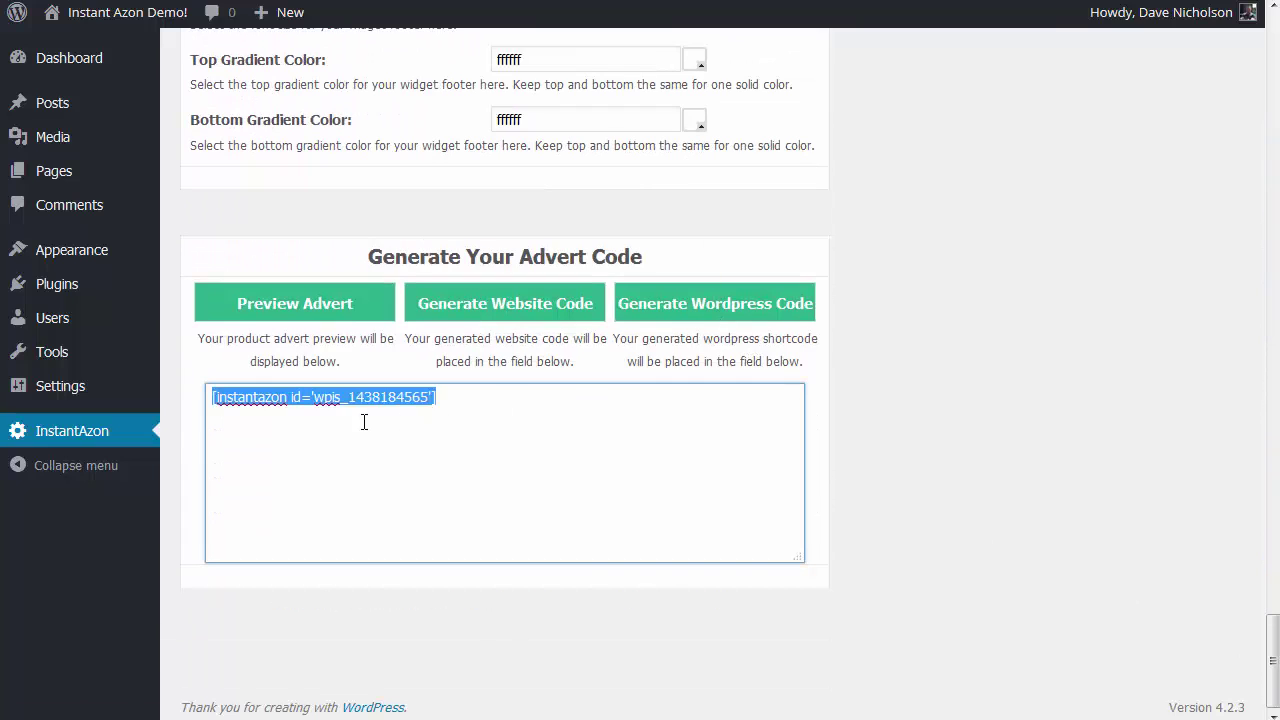
right_click(334, 394)
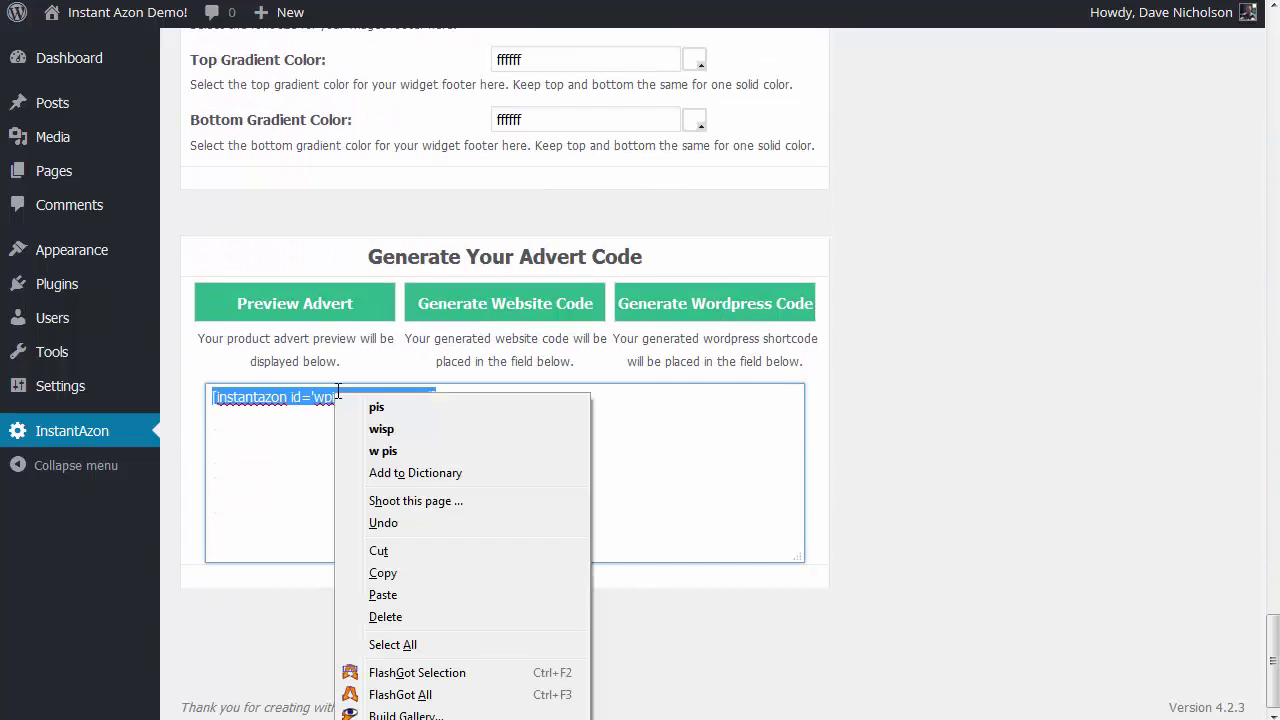
click(384, 573)
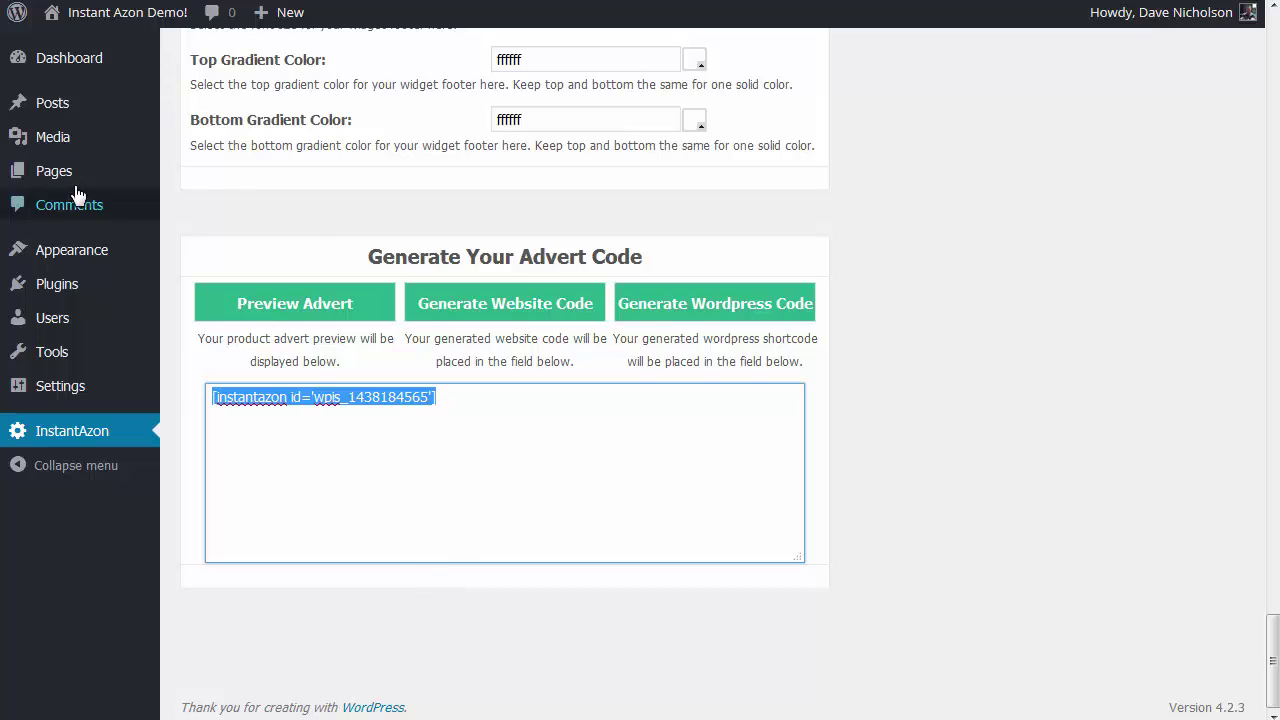
- Open the Home Improvement DVD's page for editing from the page list, paste the copied shortcode as its content and update the page
right_click(44, 178)
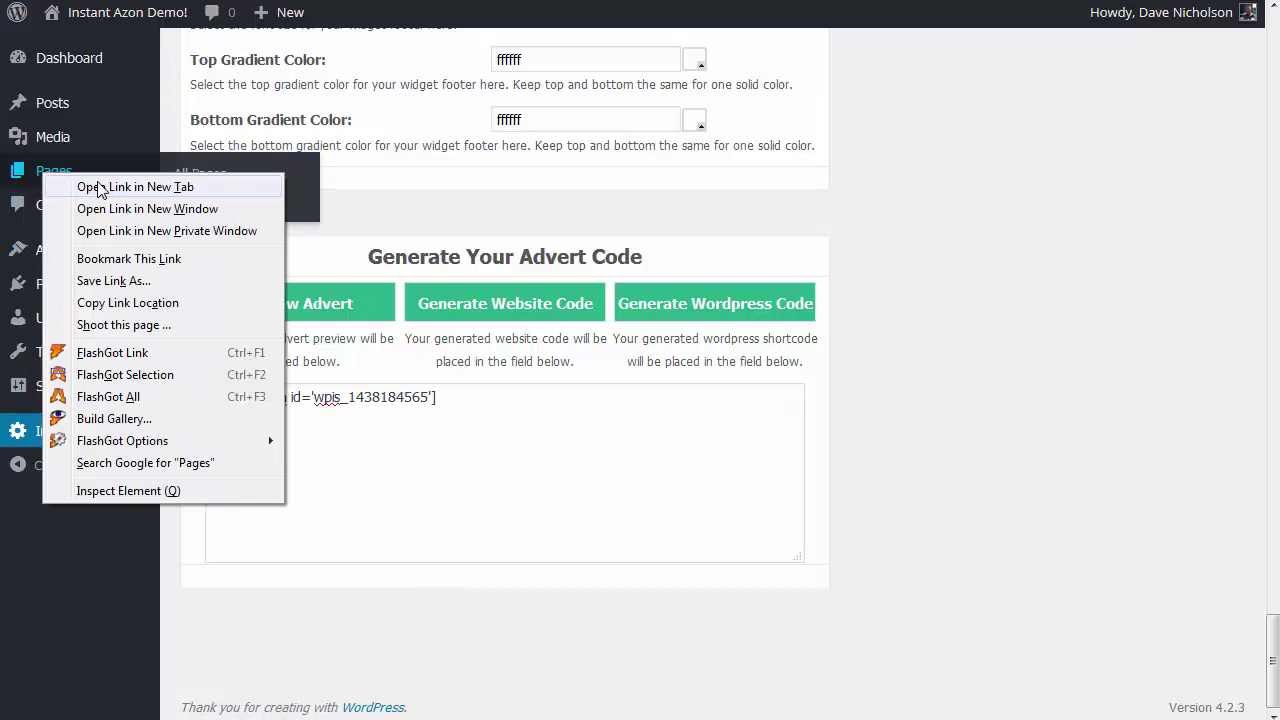
click(88, 183)
click(305, 2)
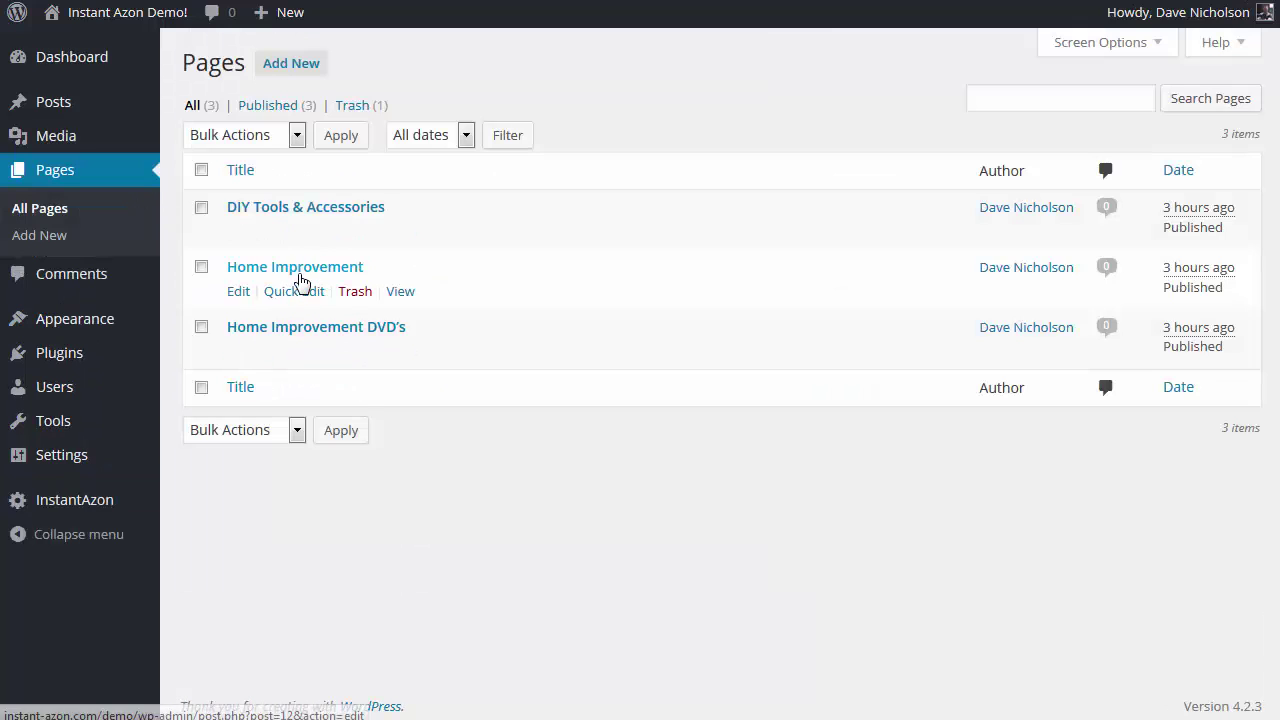
click(301, 330)
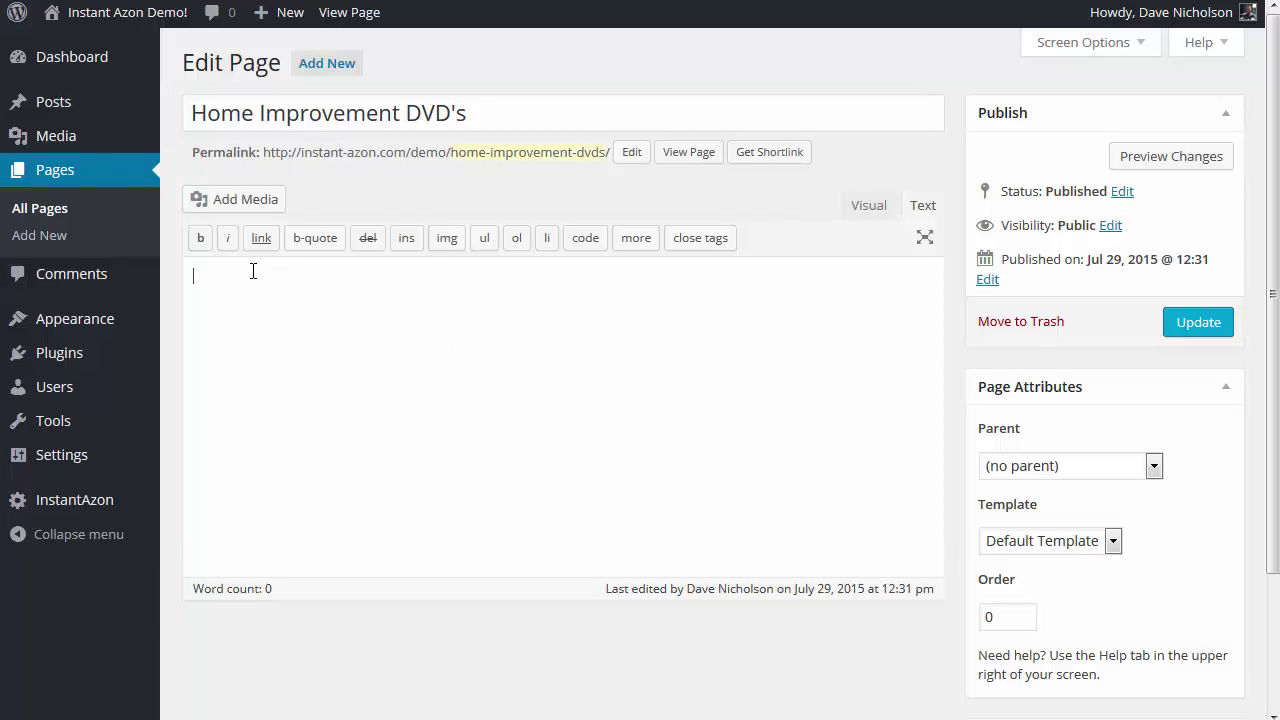
key(ctrl+v)
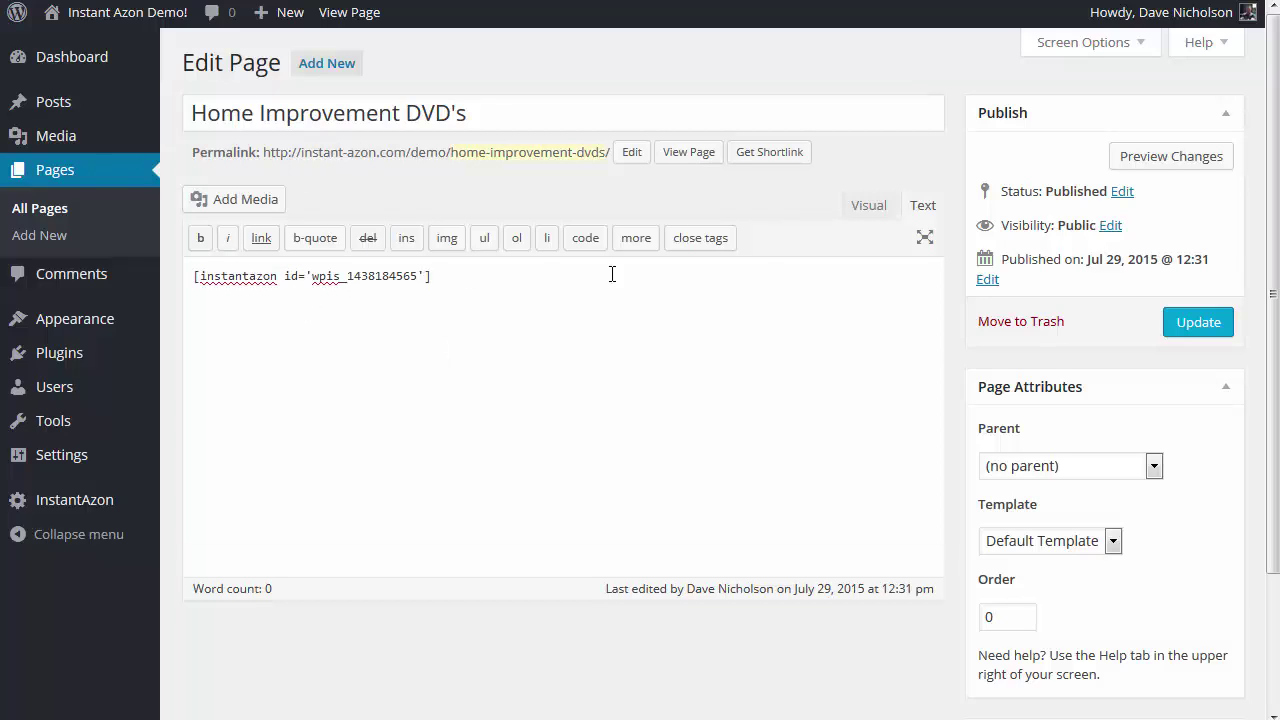
click(1188, 330)
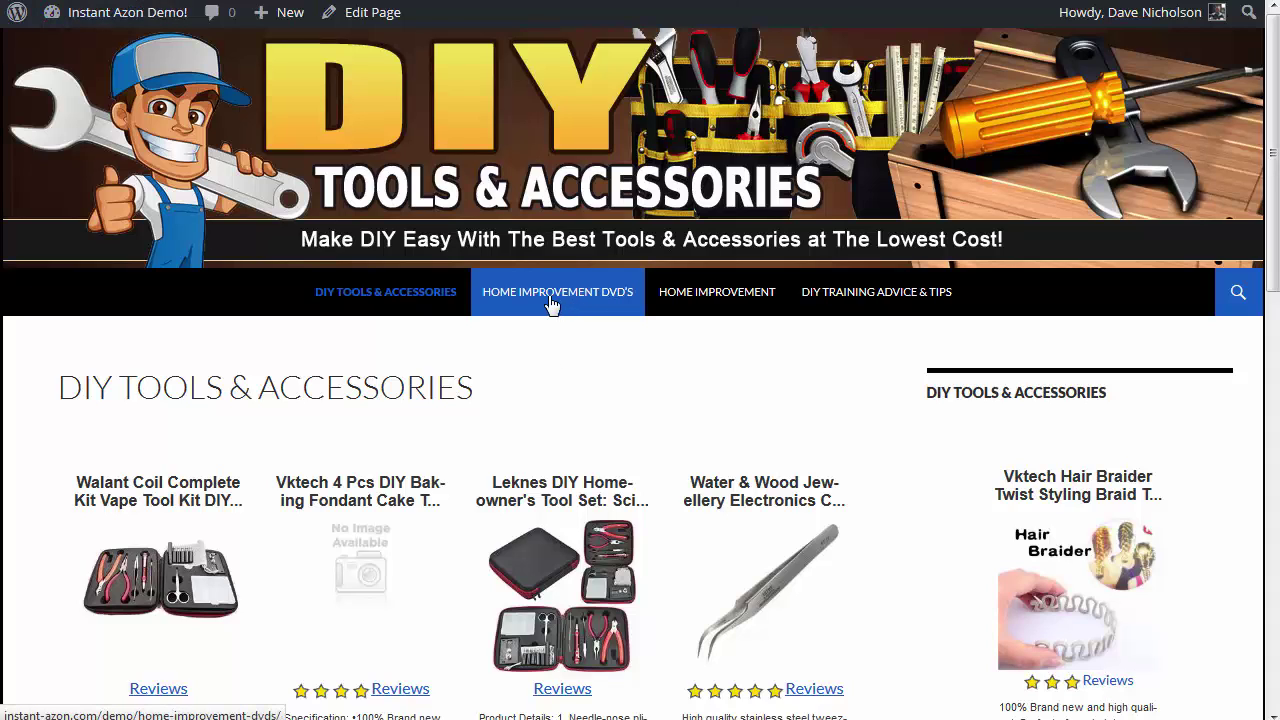
- Examine the product listings and sidebar adverts on the live Home Improvement DVD's page
click(552, 295)
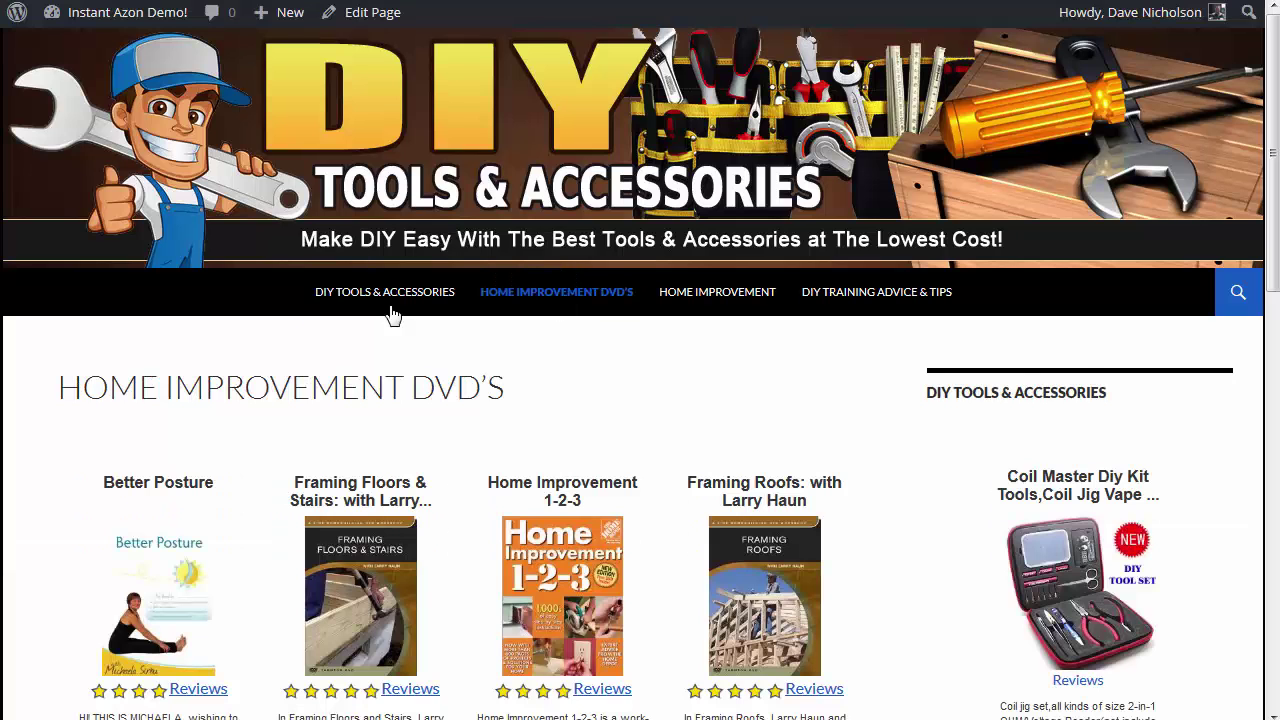
scroll(1135, 336, down, 4)
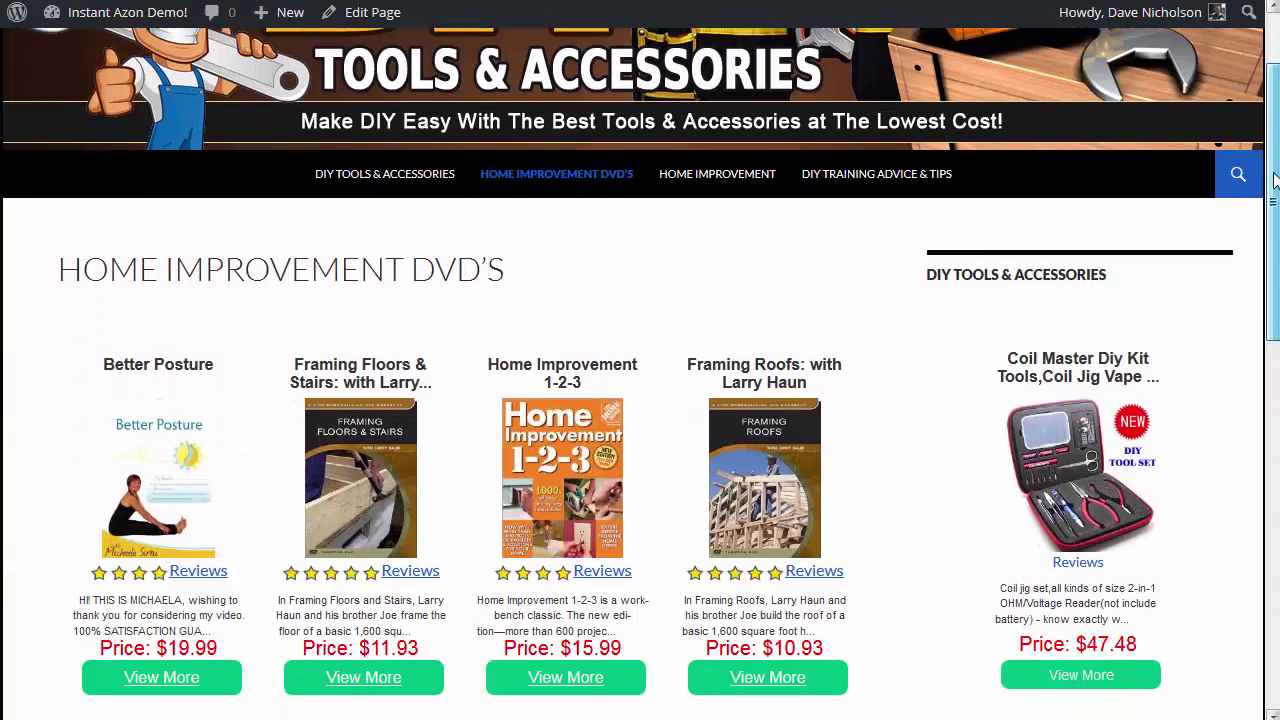
scroll(740, 390, down, 3)
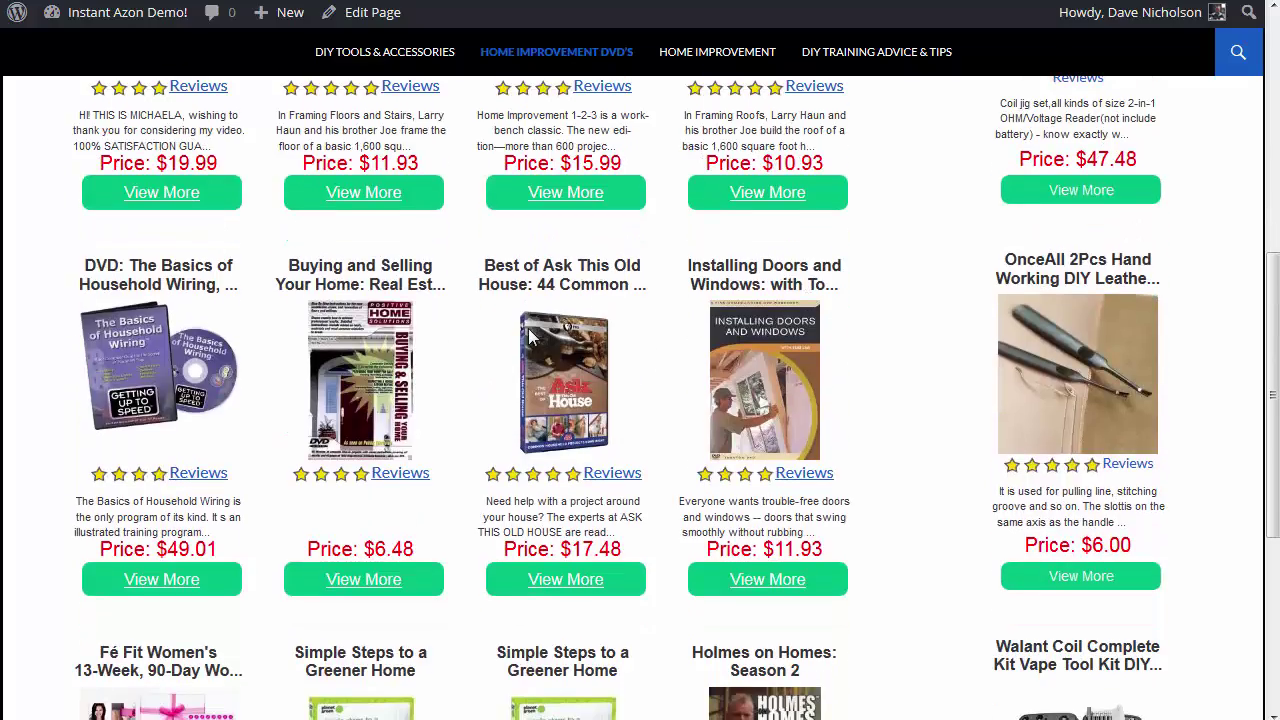
scroll(483, 448, down, 3)
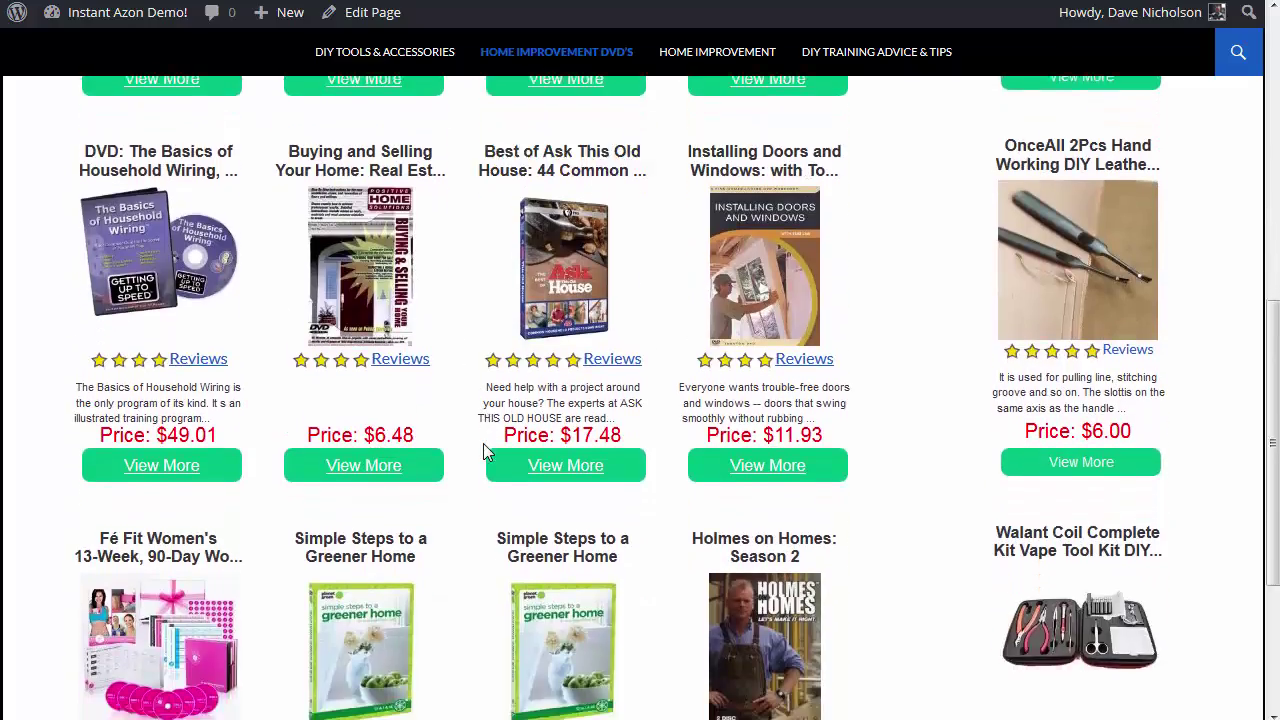
scroll(573, 436, up, 2)
scroll(575, 440, up, 6)
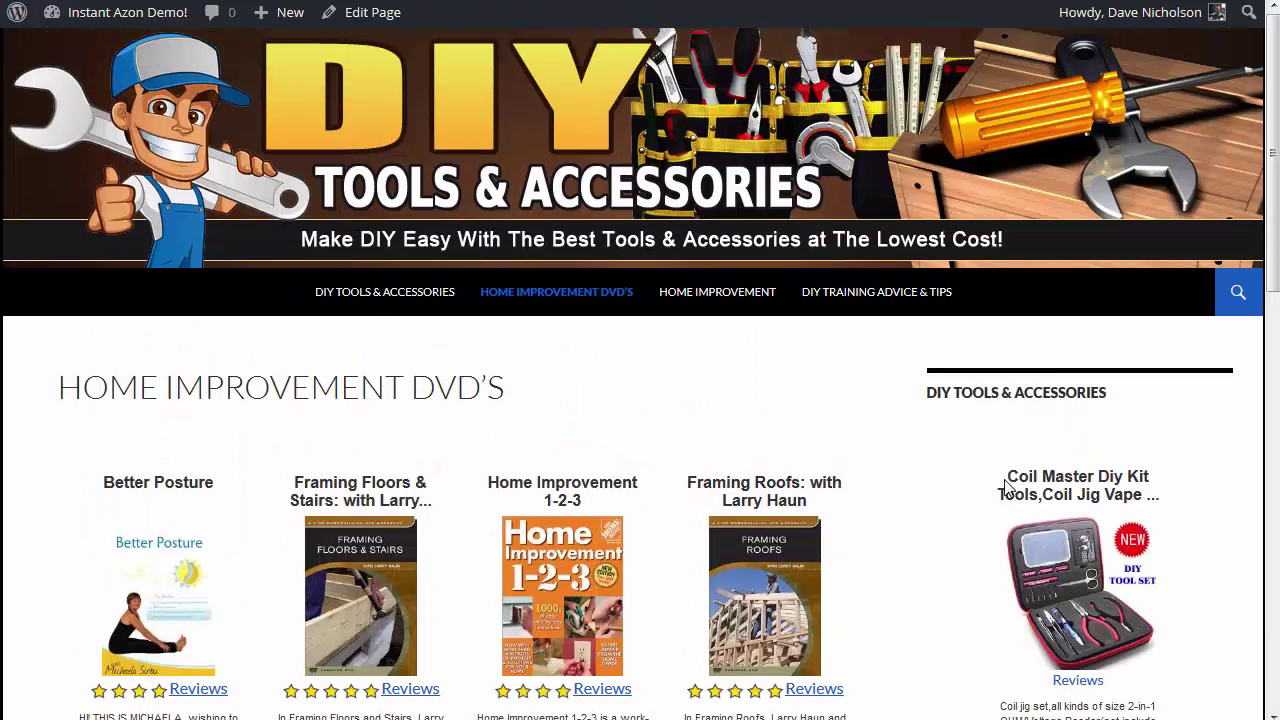
mouse_move(1273, 168)
mouse_down()
mouse_move(1273, 288)
mouse_move(1273, 153)
mouse_up()
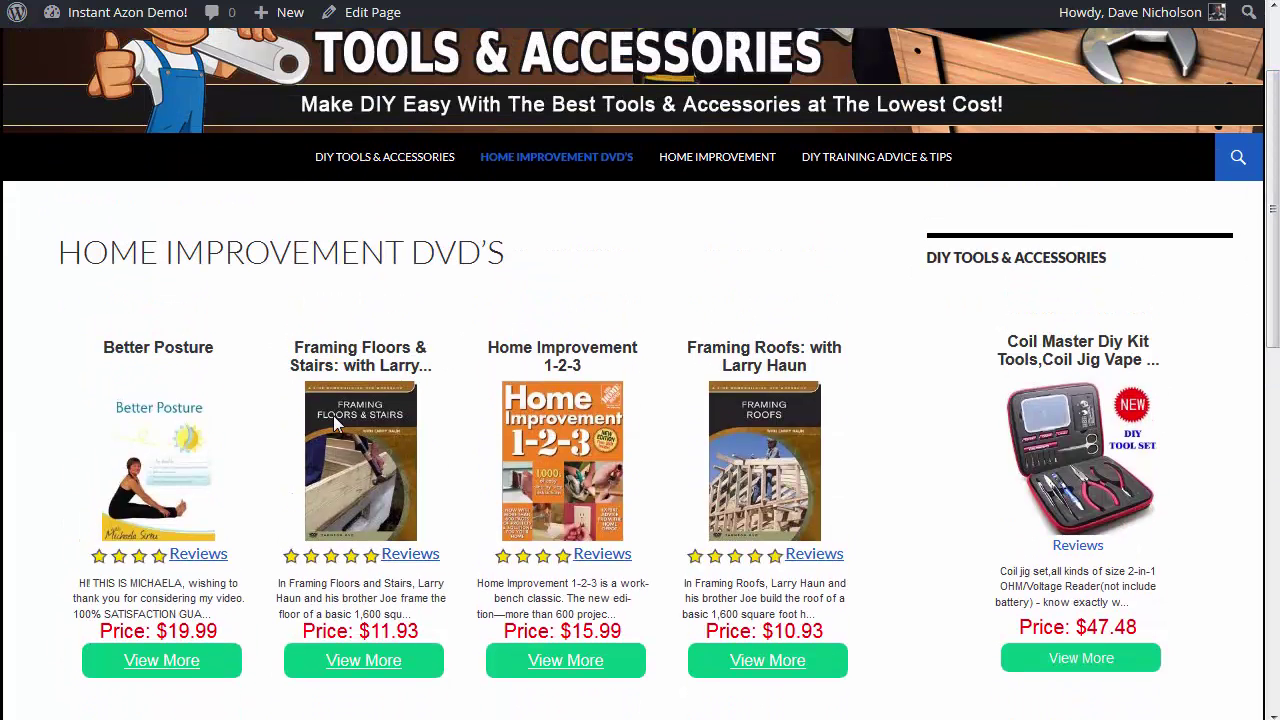
scroll(806, 476, down, 6)
scroll(826, 323, up, 8)
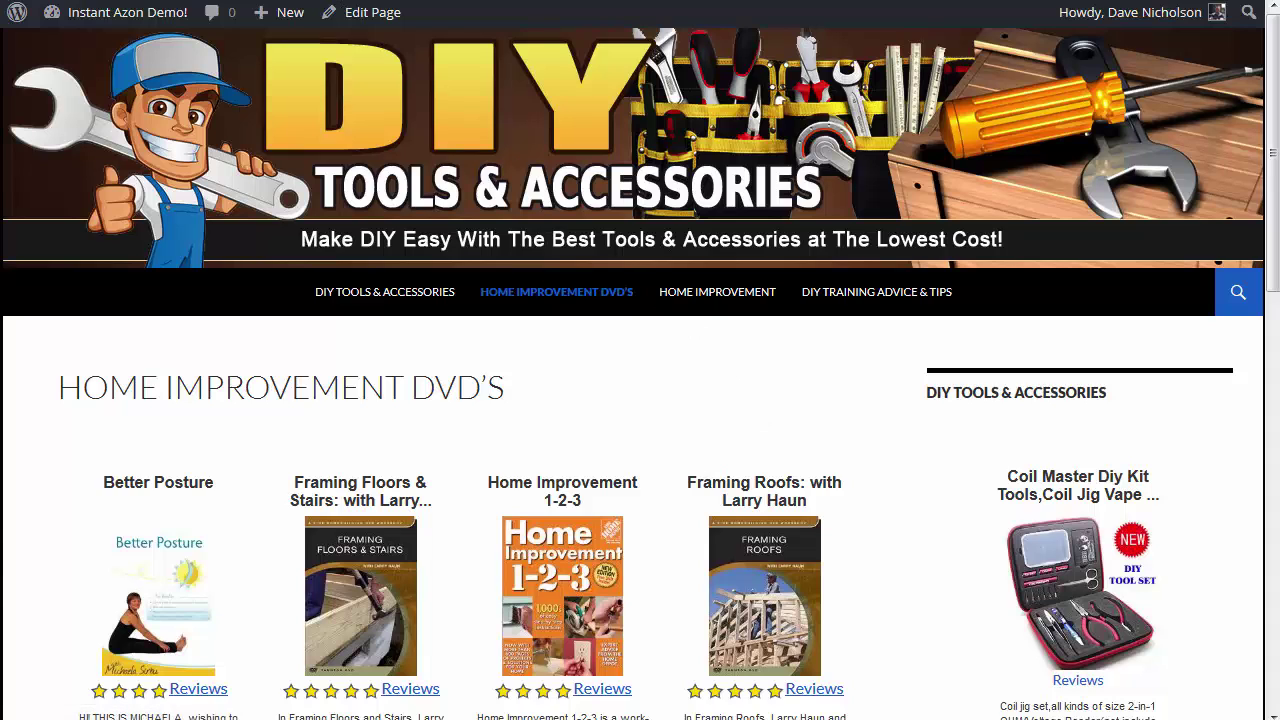
- Return to the InstantAzon settings and change the product category to Any Category, keeping the home improvement search term
key(ctrl+Tab)
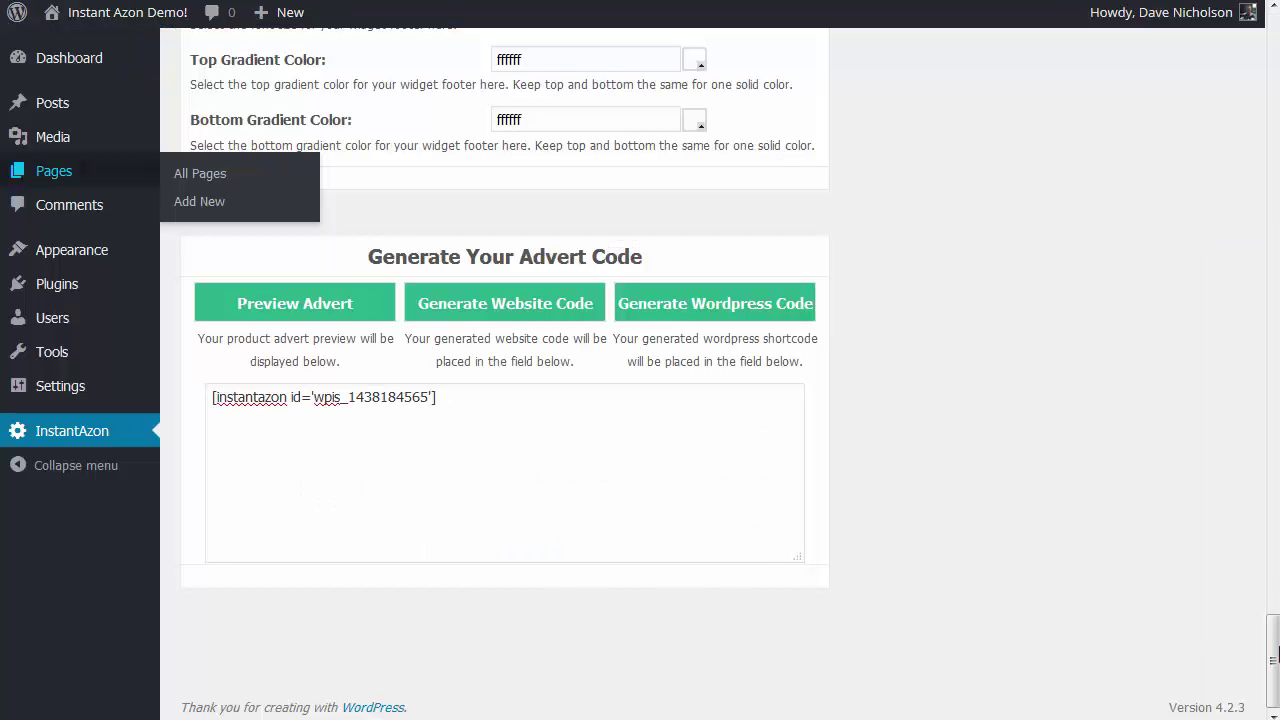
drag(1273, 655, 1273, 60)
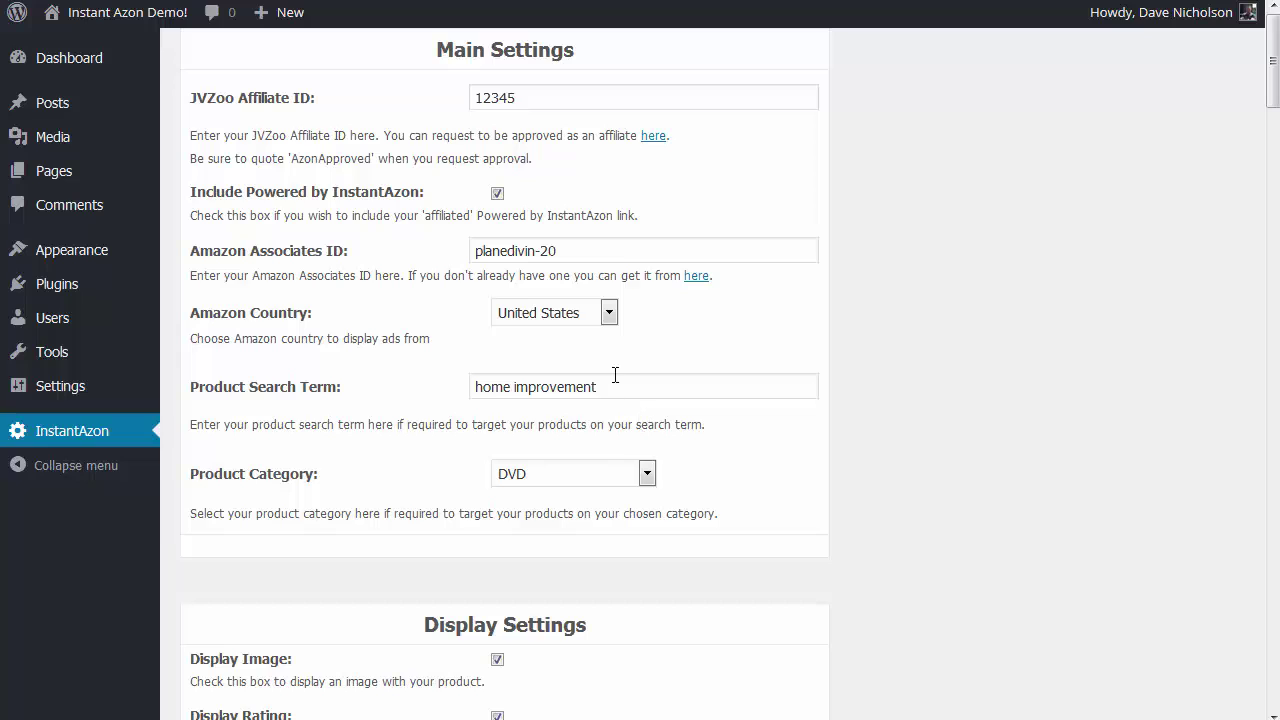
click(545, 479)
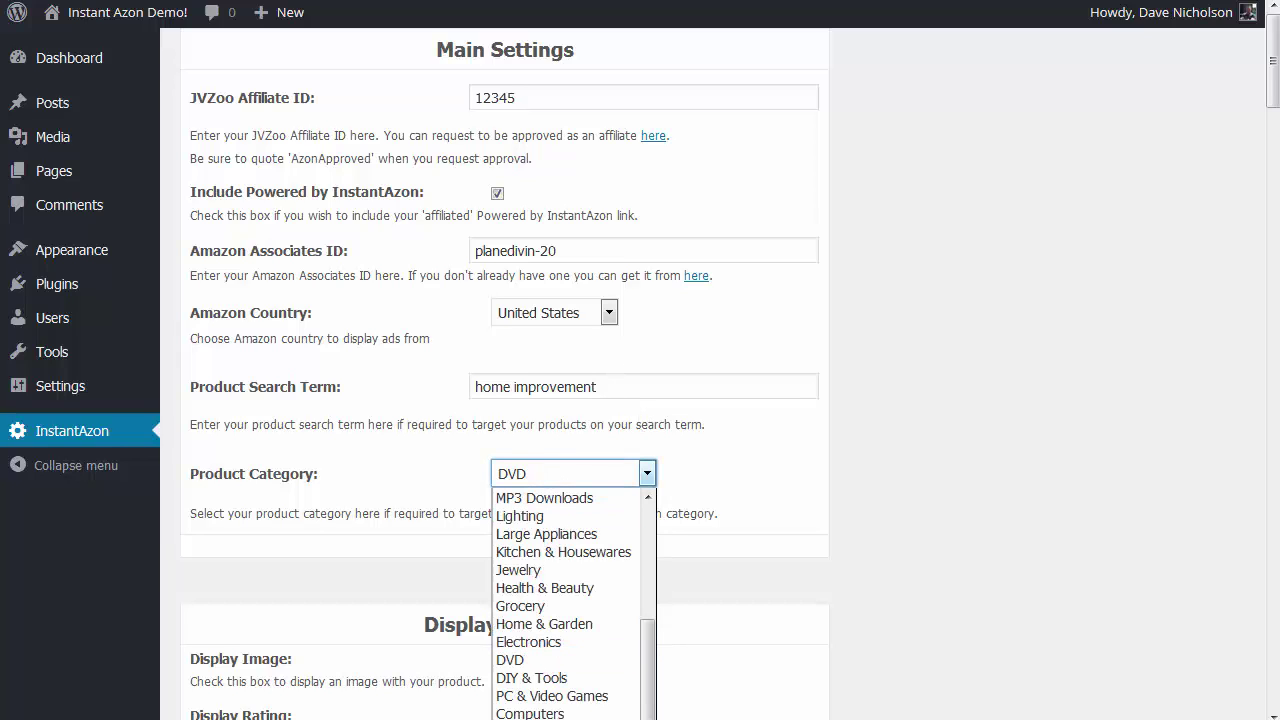
click(577, 717)
click(870, 458)
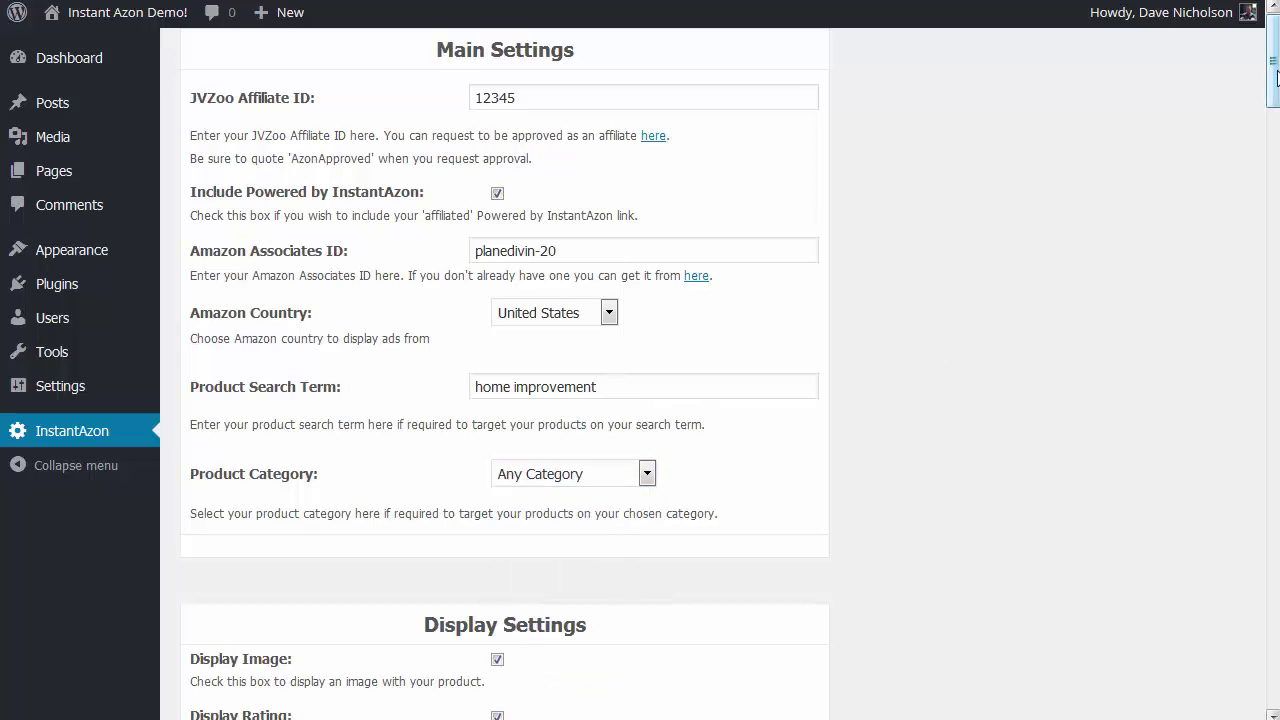
- Generate a new WordPress shortcode for the any-category advert and copy it to the clipboard
drag(1270, 128, 1272, 698)
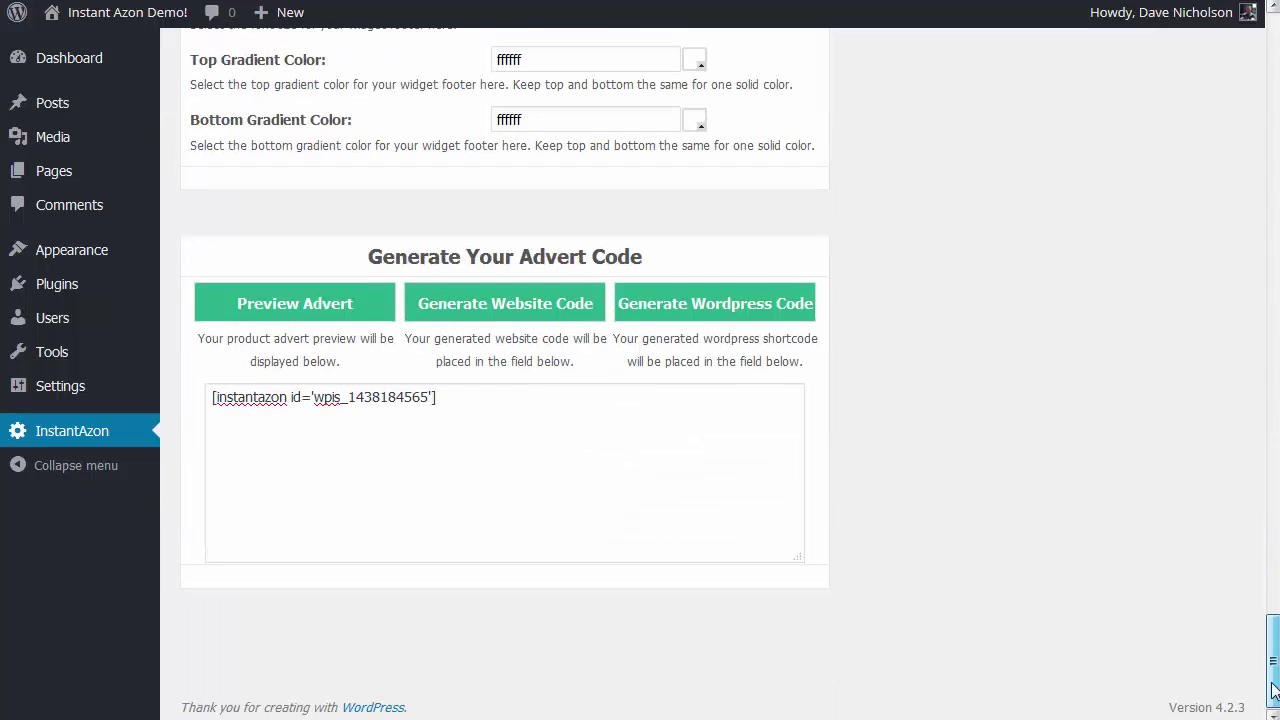
click(740, 310)
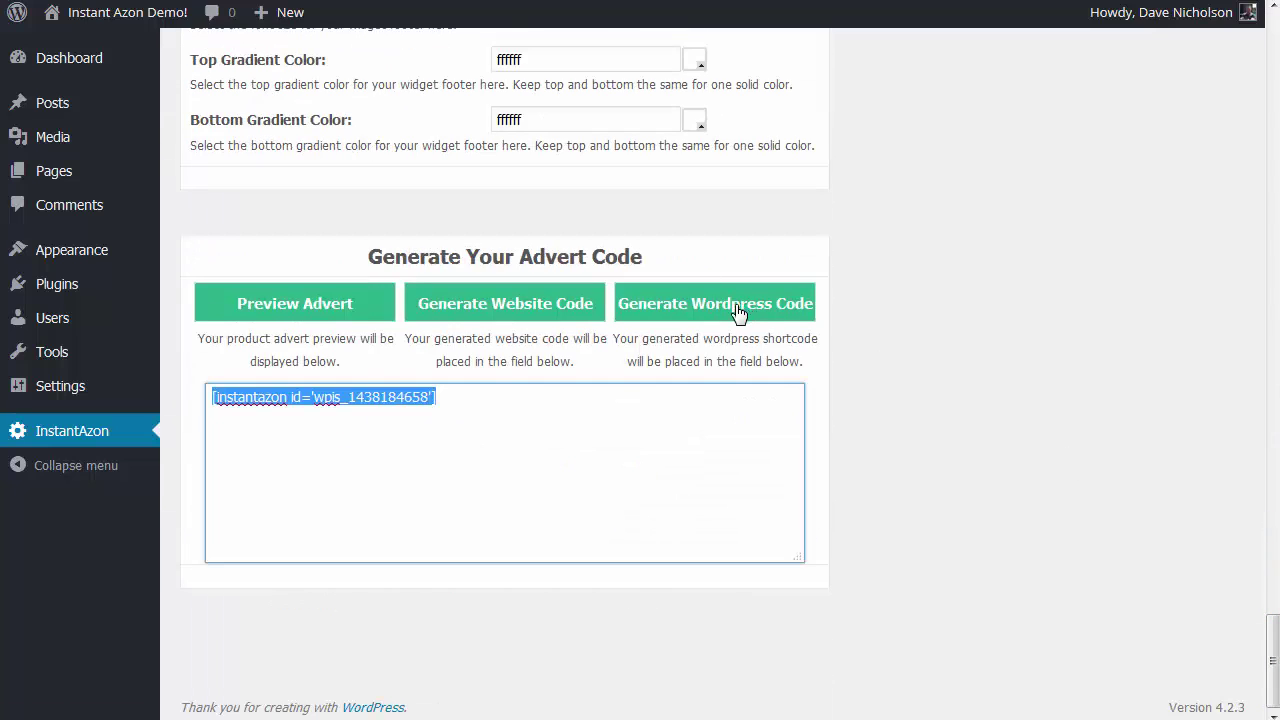
right_click(291, 397)
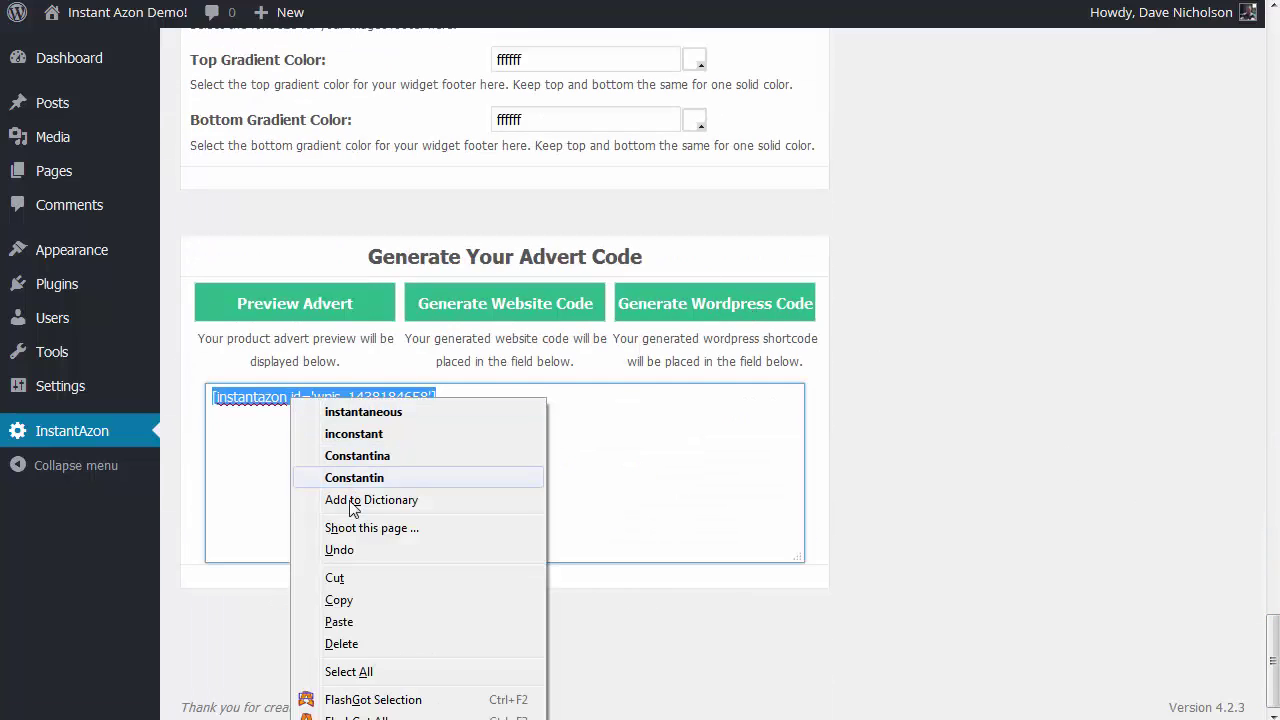
click(351, 602)
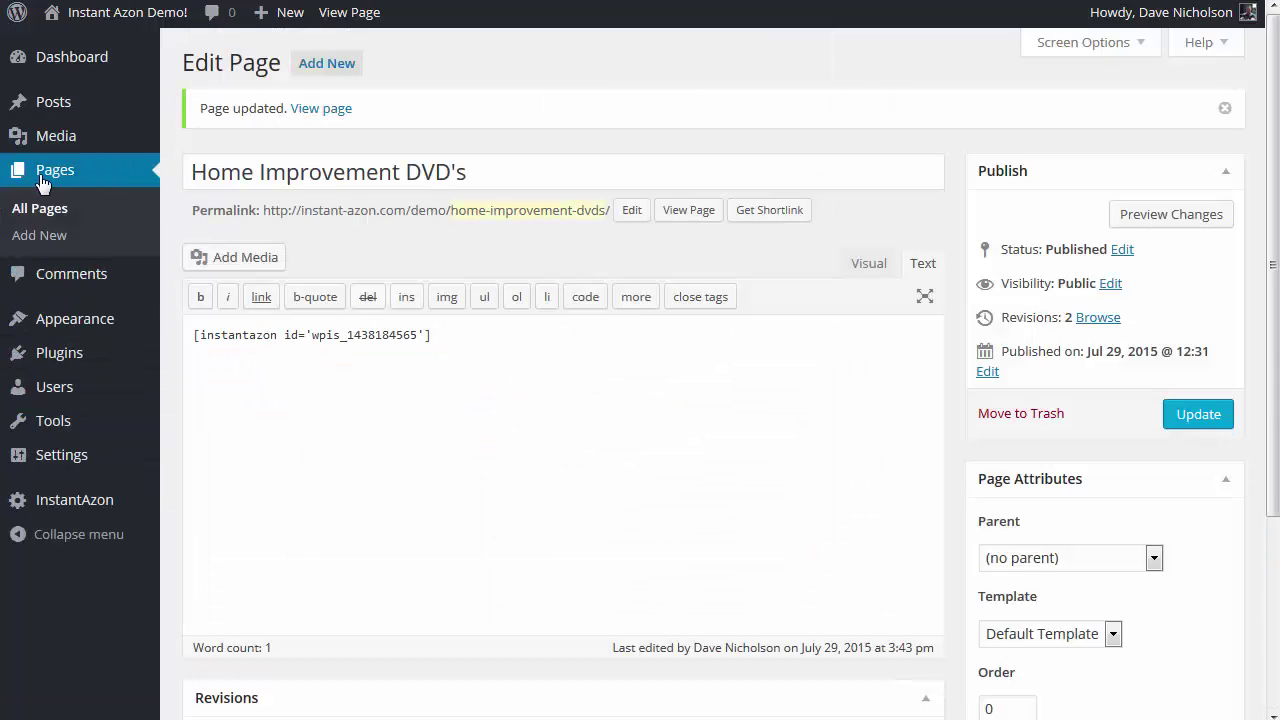
- Open the Home Improvement page for editing, paste the new shortcode as its content and update the page
click(42, 183)
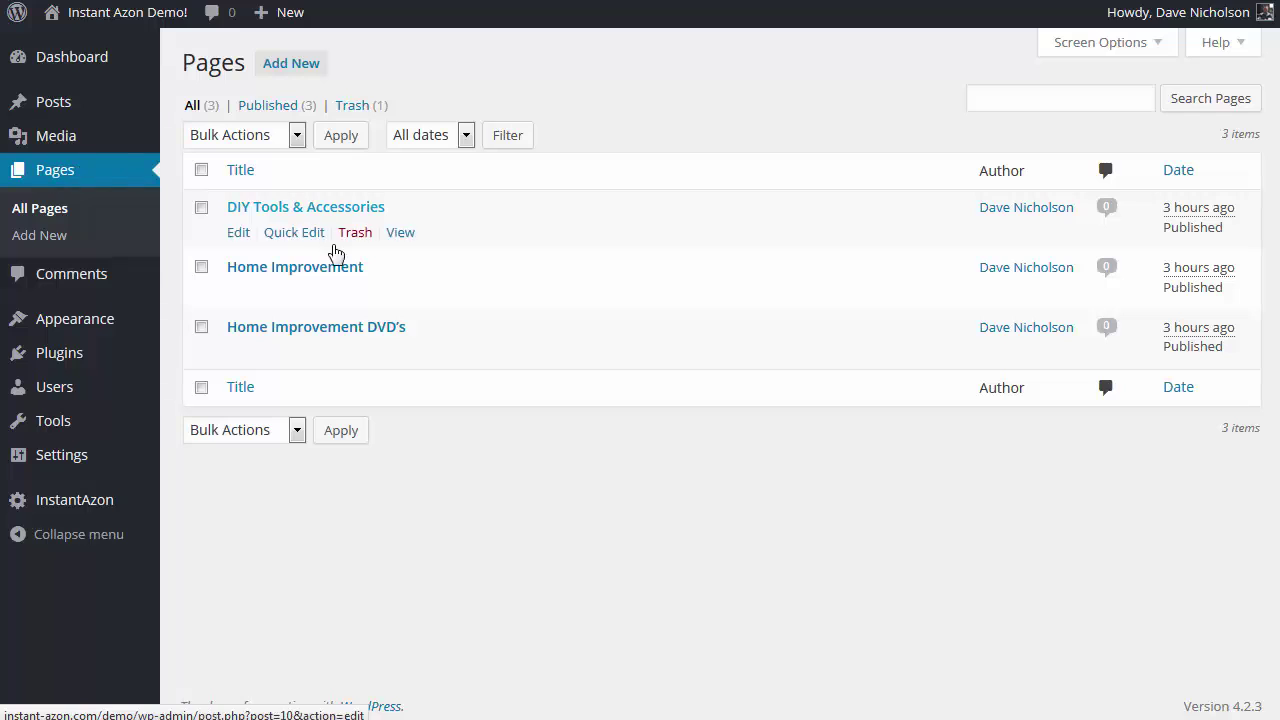
click(321, 272)
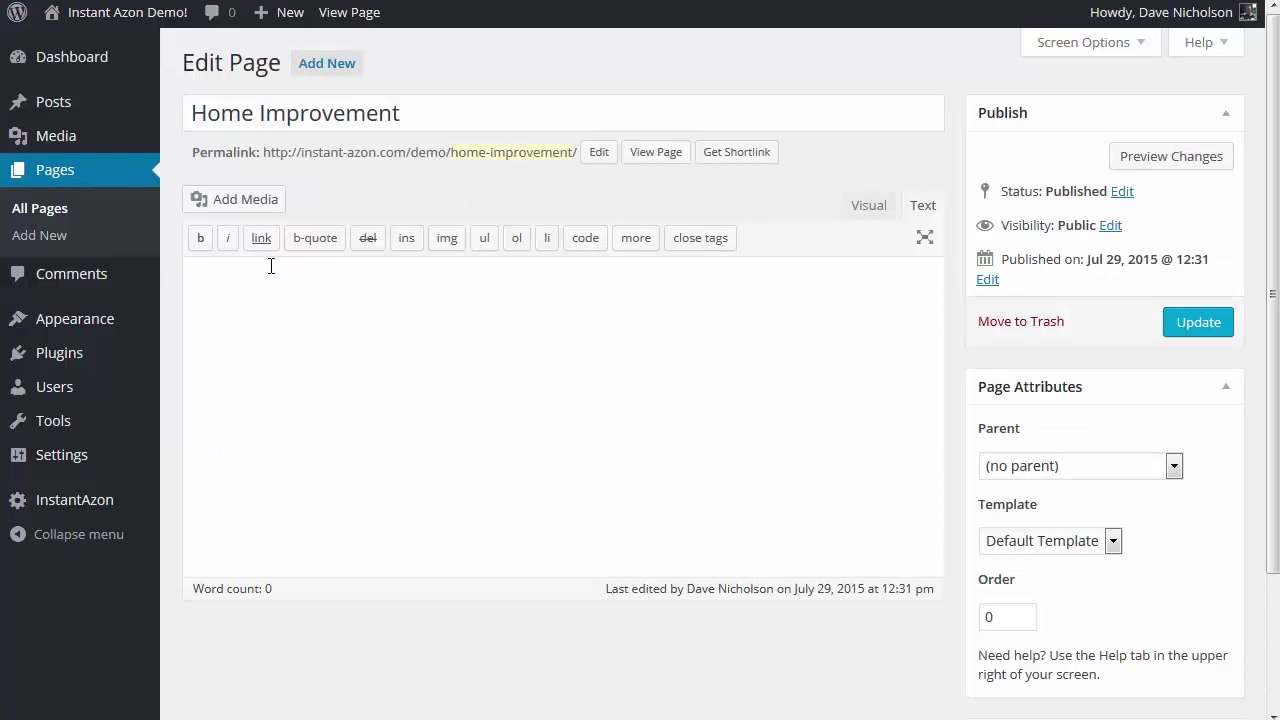
click(270, 265)
key(ctrl+v)
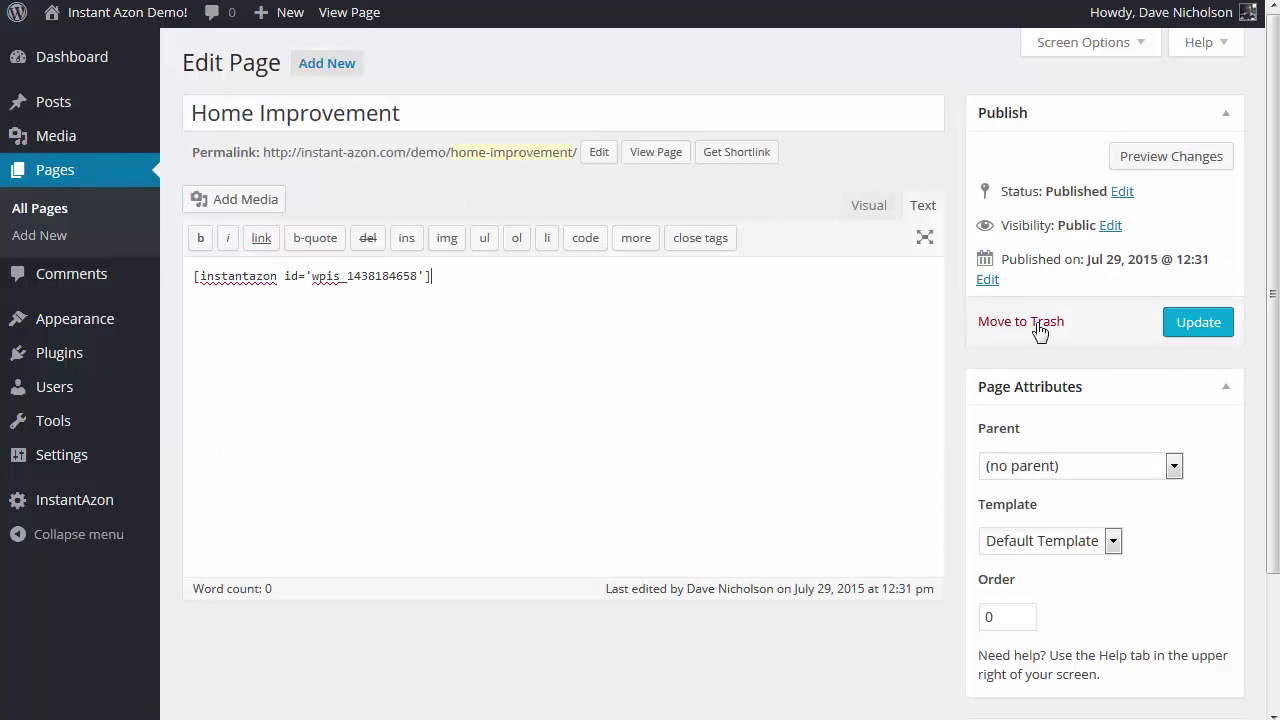
click(1203, 334)
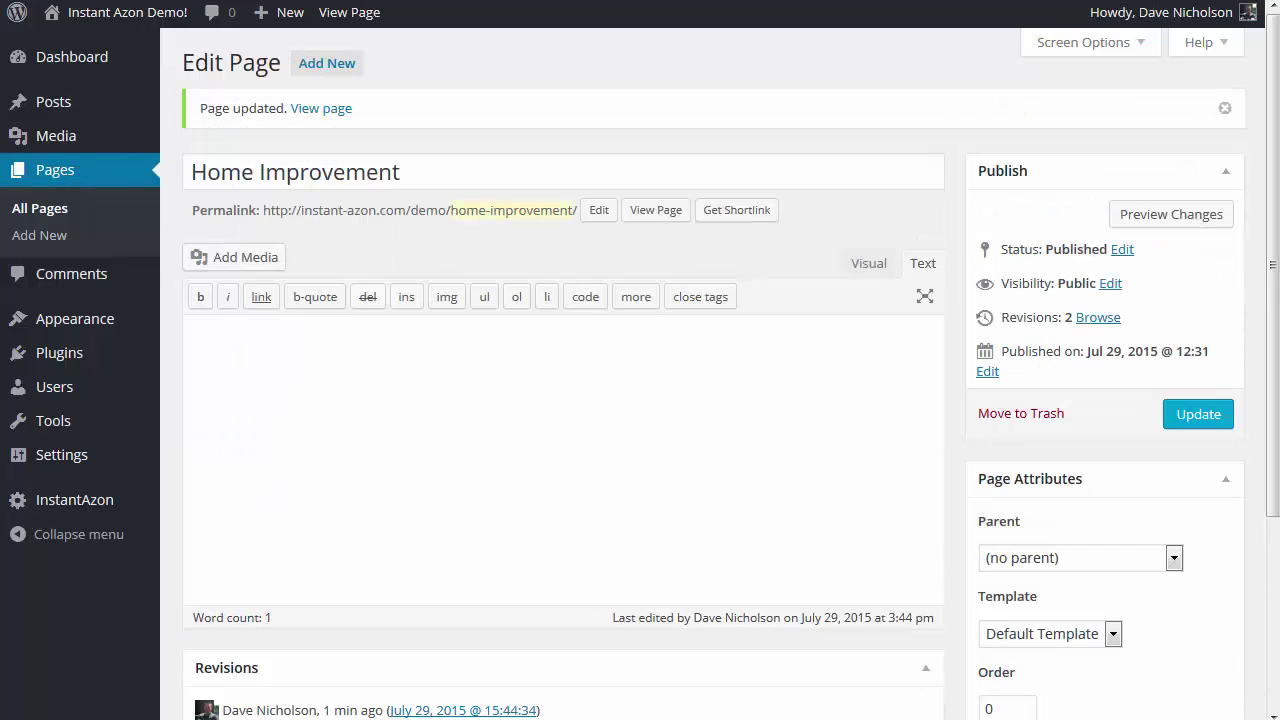
- View the Home Improvement page on the live site to check its product adverts
click(578, 1)
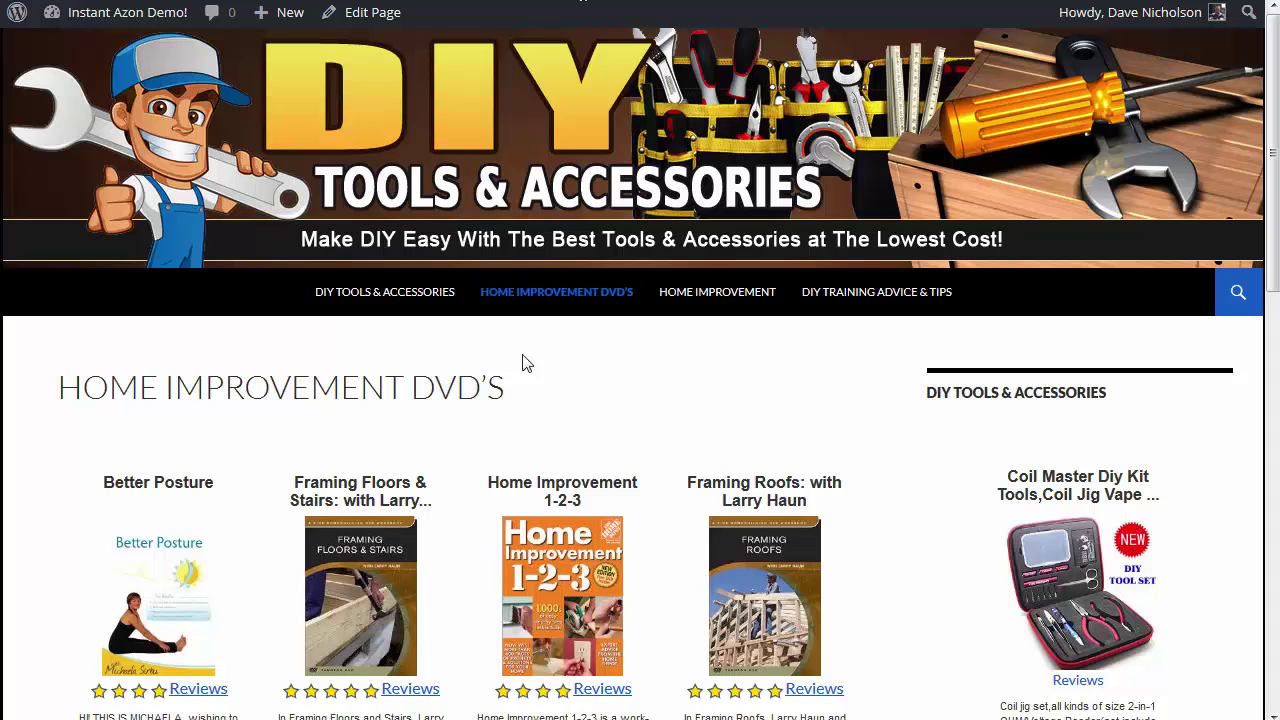
click(687, 298)
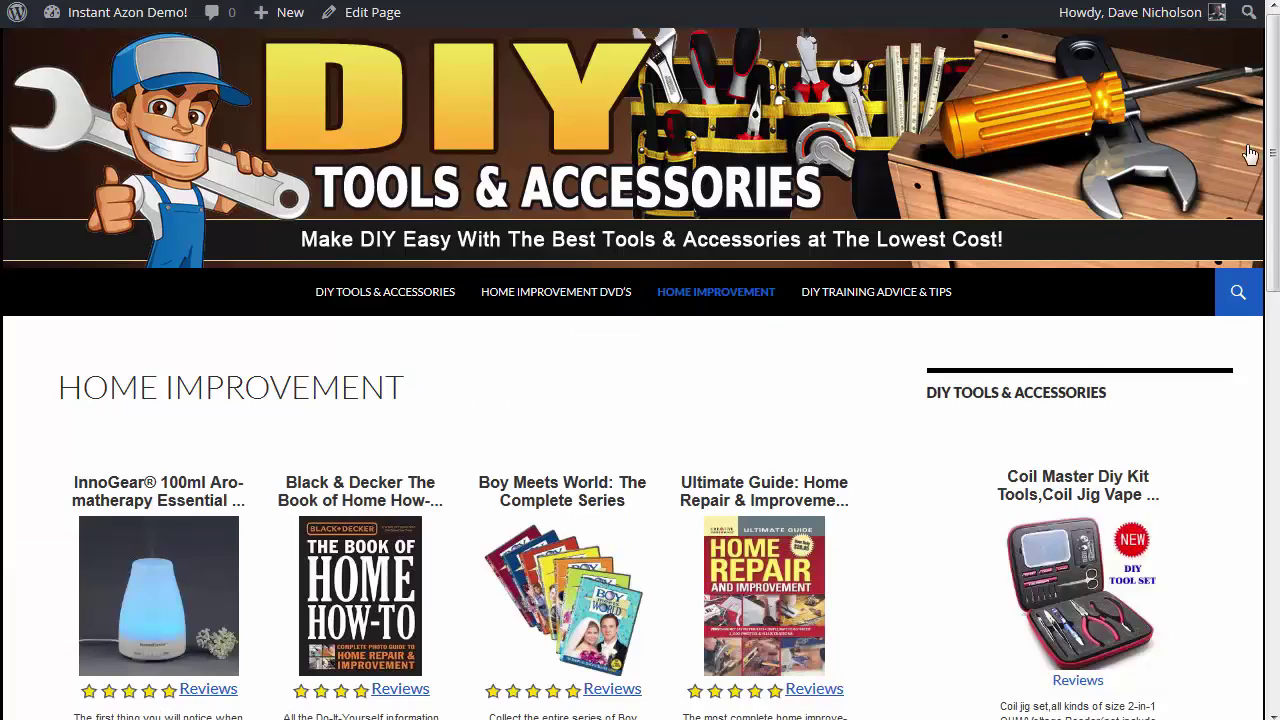
- Open the DIY Training Advice & Tips category on the live site and look through its articles
drag(1273, 145, 1274, 173)
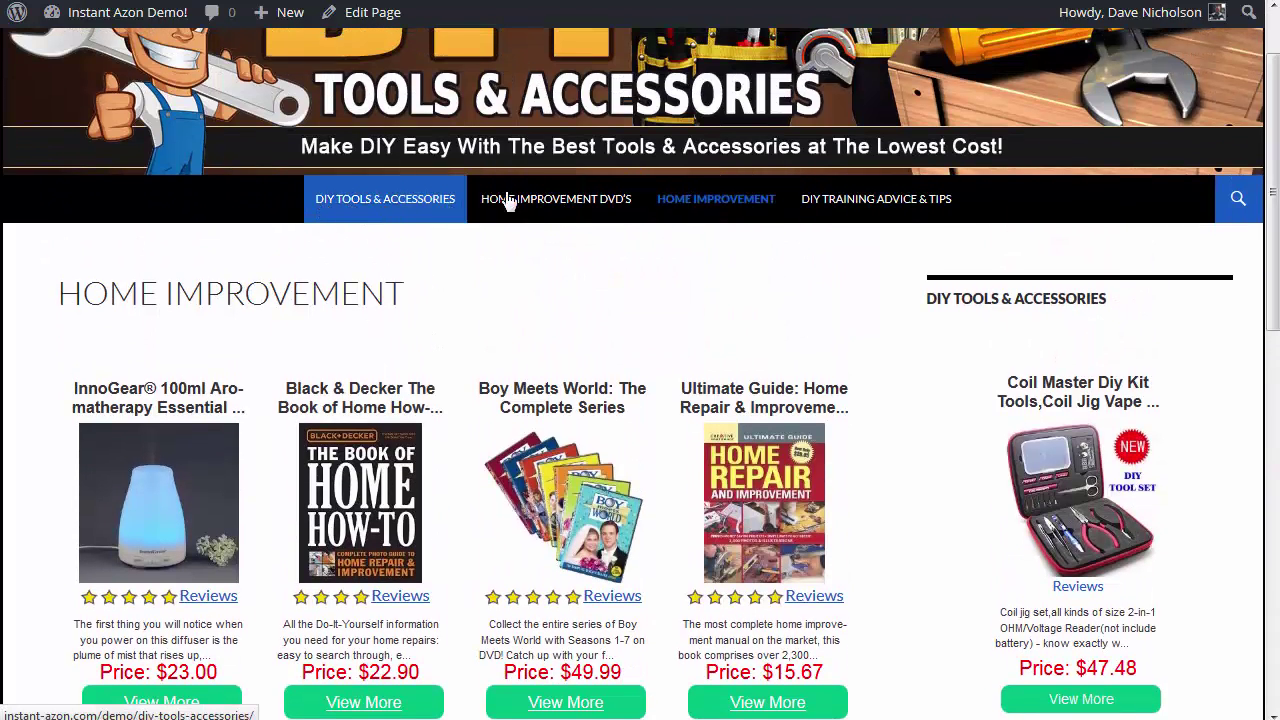
click(883, 206)
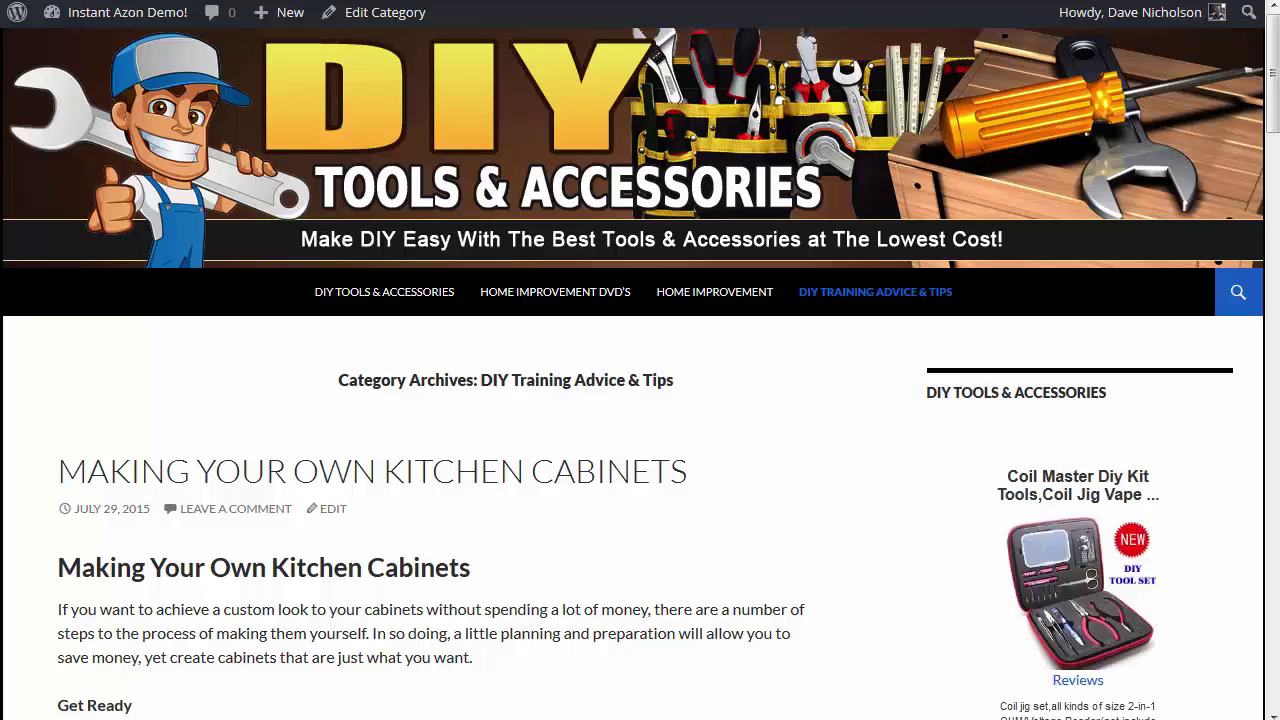
drag(1272, 100, 1272, 237)
scroll(640, 400, down, 20)
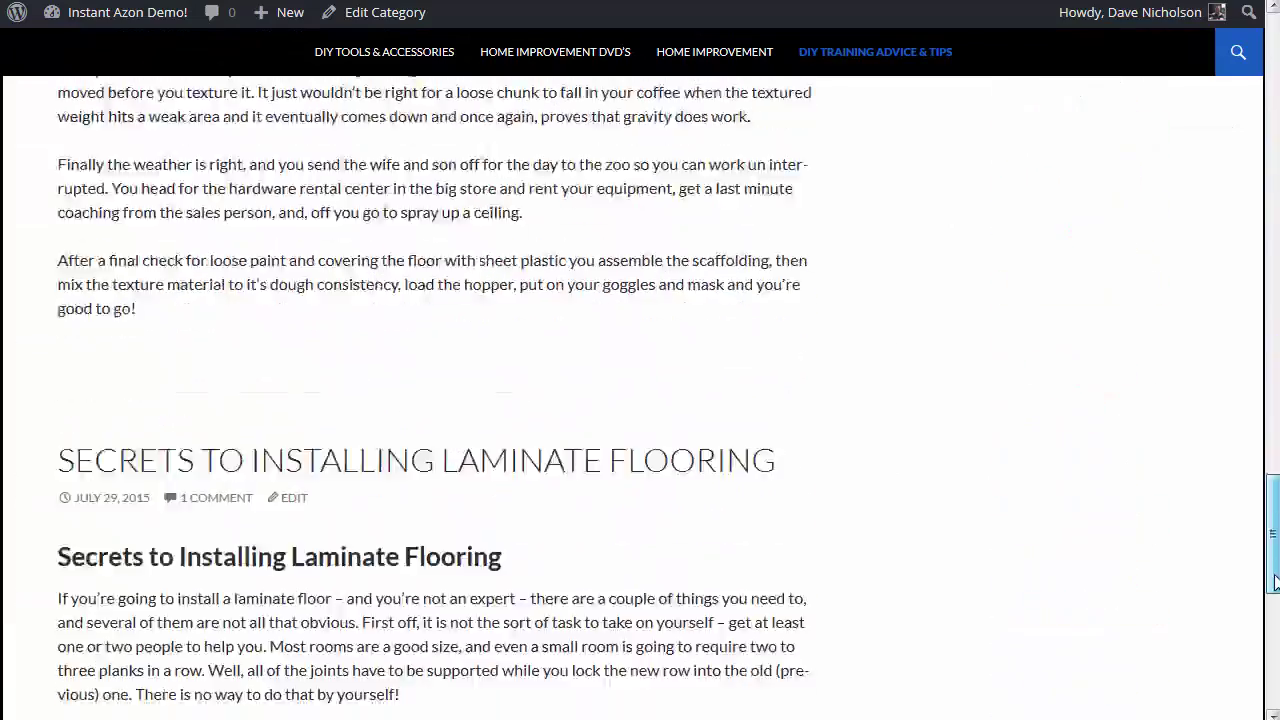
drag(1276, 568, 1272, 72)
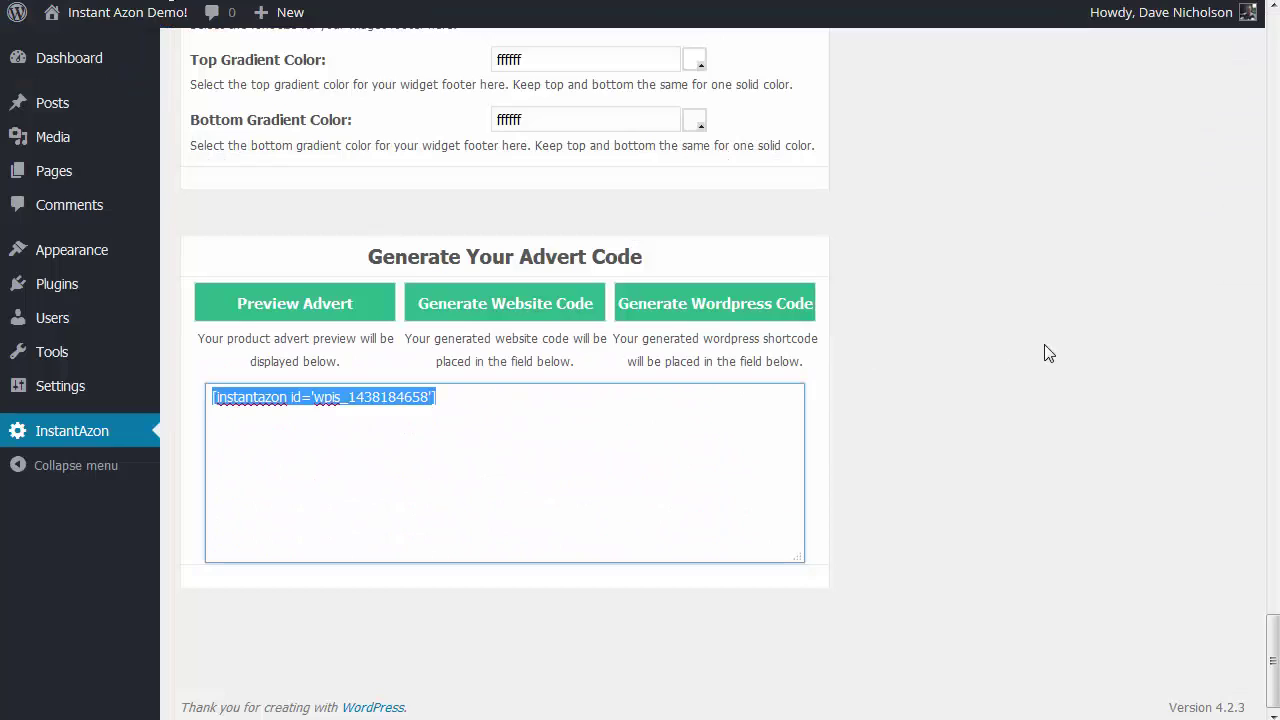
- Return to the InstantAzon plugin's Main Settings in the WordPress admin
click(1048, 353)
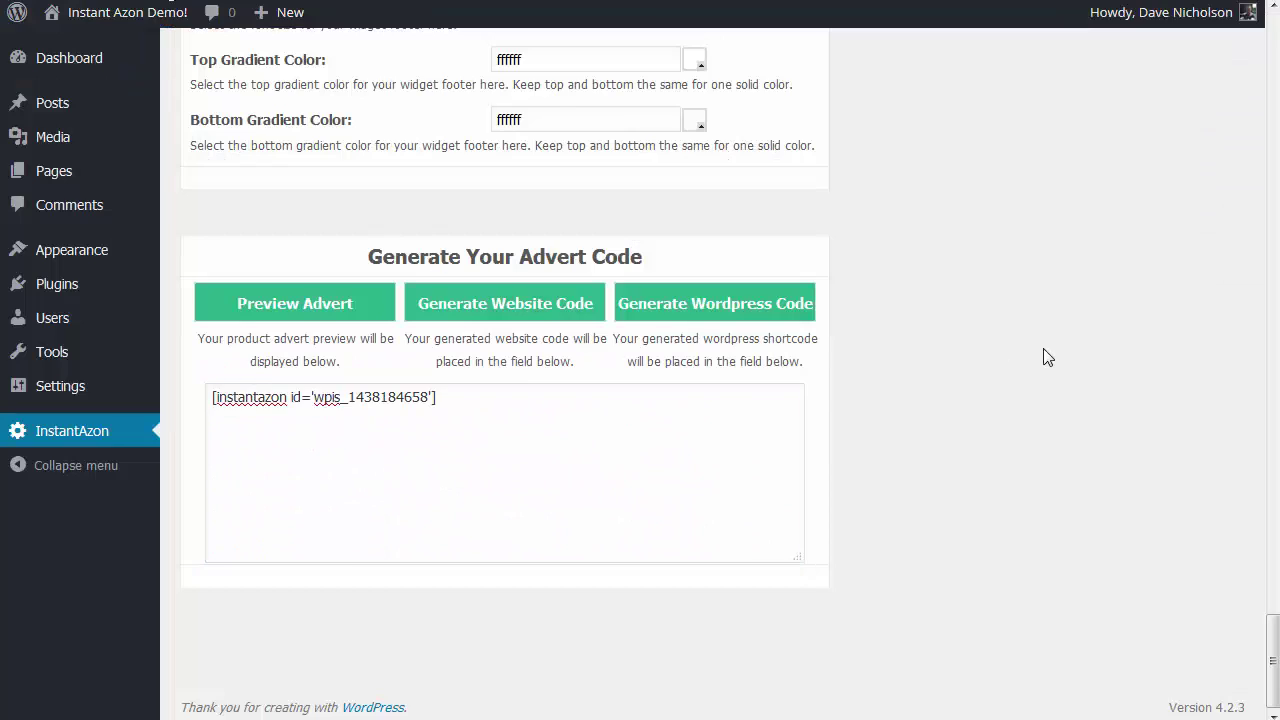
scroll(1060, 357, up, 10)
drag(1273, 520, 1272, 75)
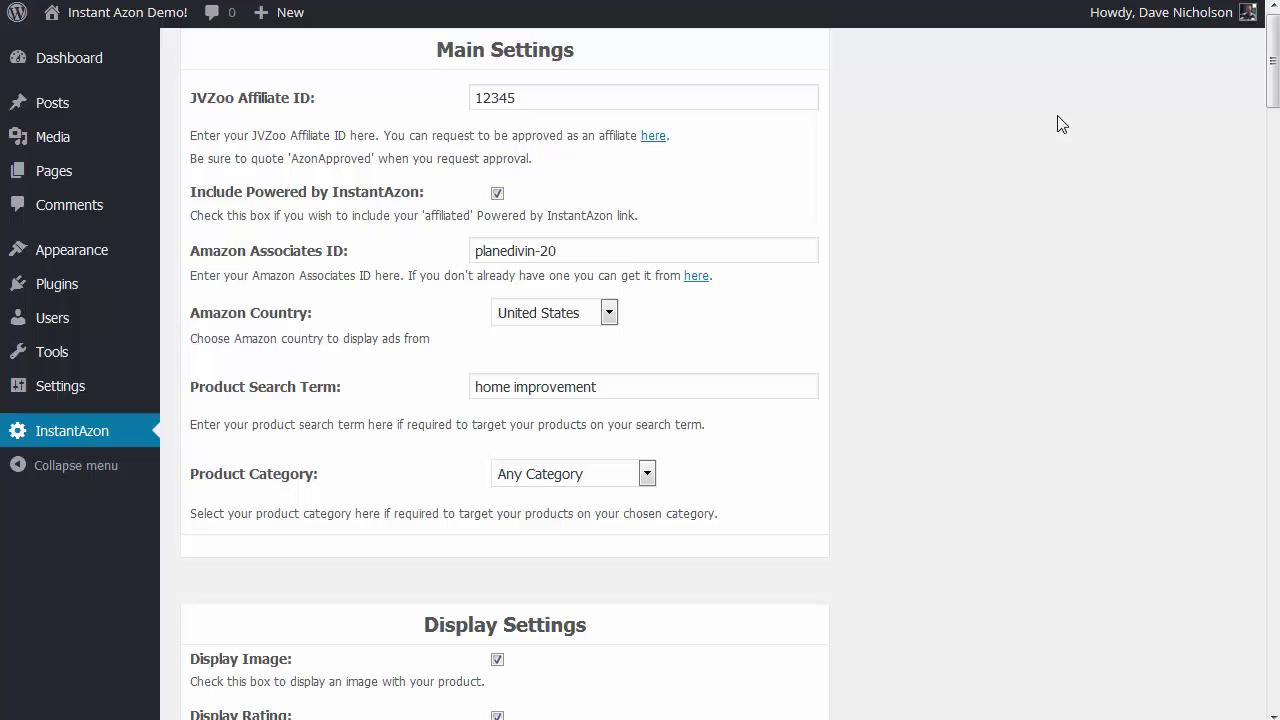